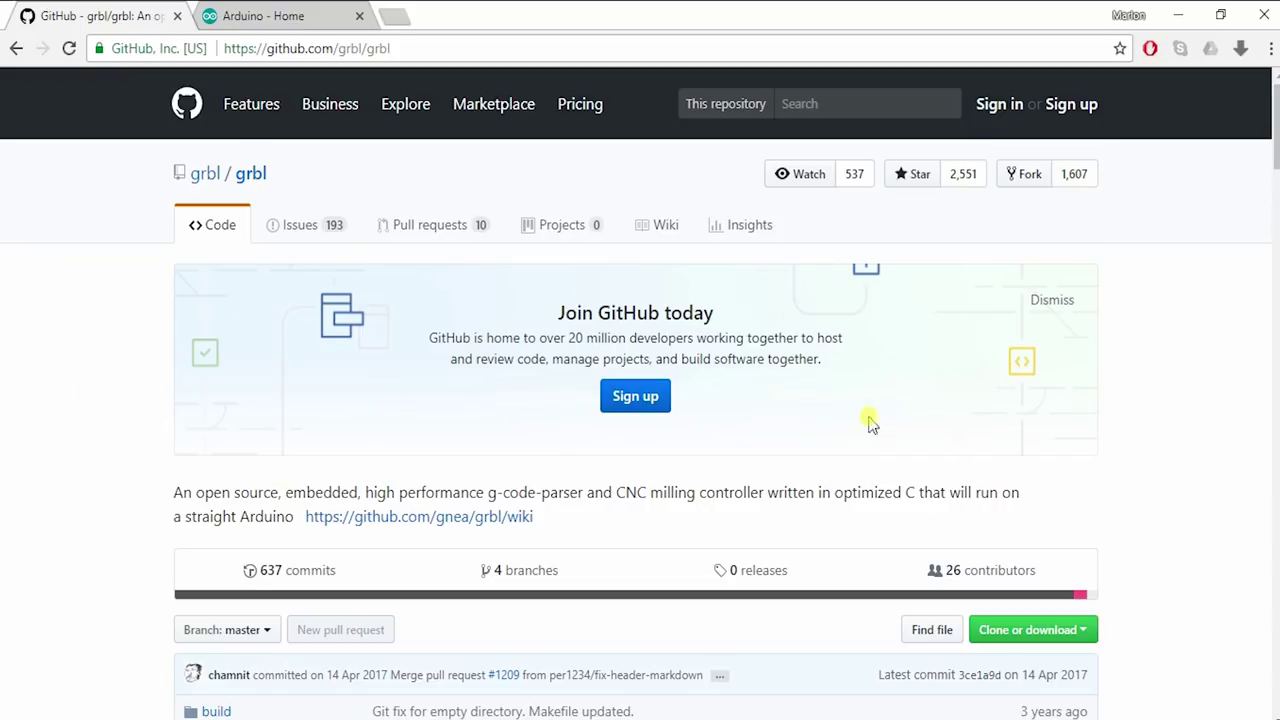
Download the grbl/grbl repository from GitHub as a ZIP file
{"action": "scroll", "coordinate": [1060, 457], "scroll_direction": "down", "scroll_amount": 2}
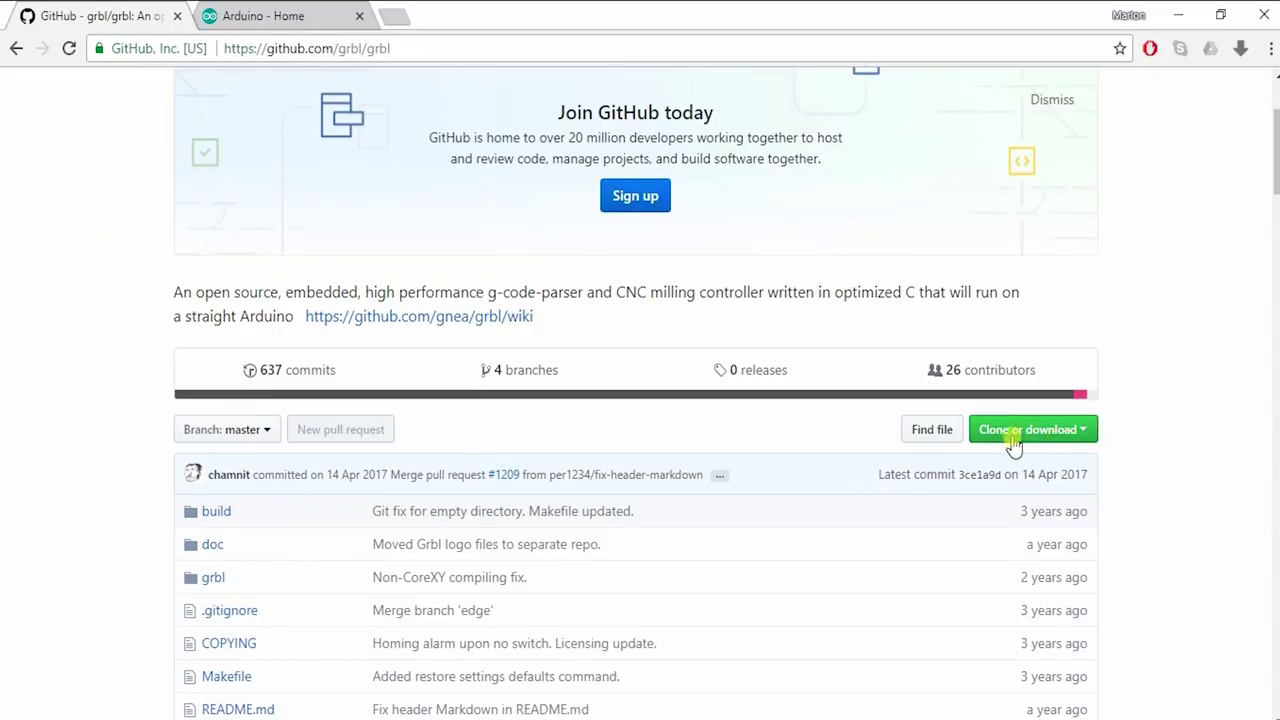
{"action": "left_click", "coordinate": [1086, 434]}
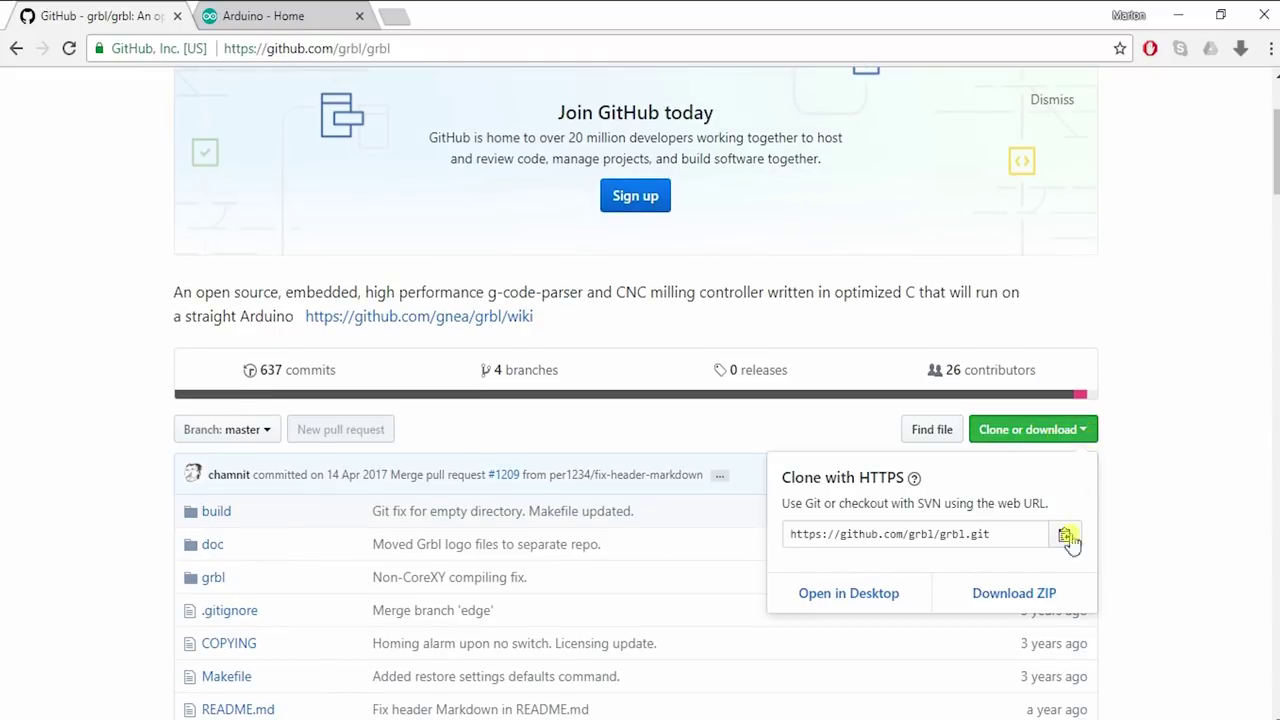
{"action": "left_click", "coordinate": [1042, 590]}
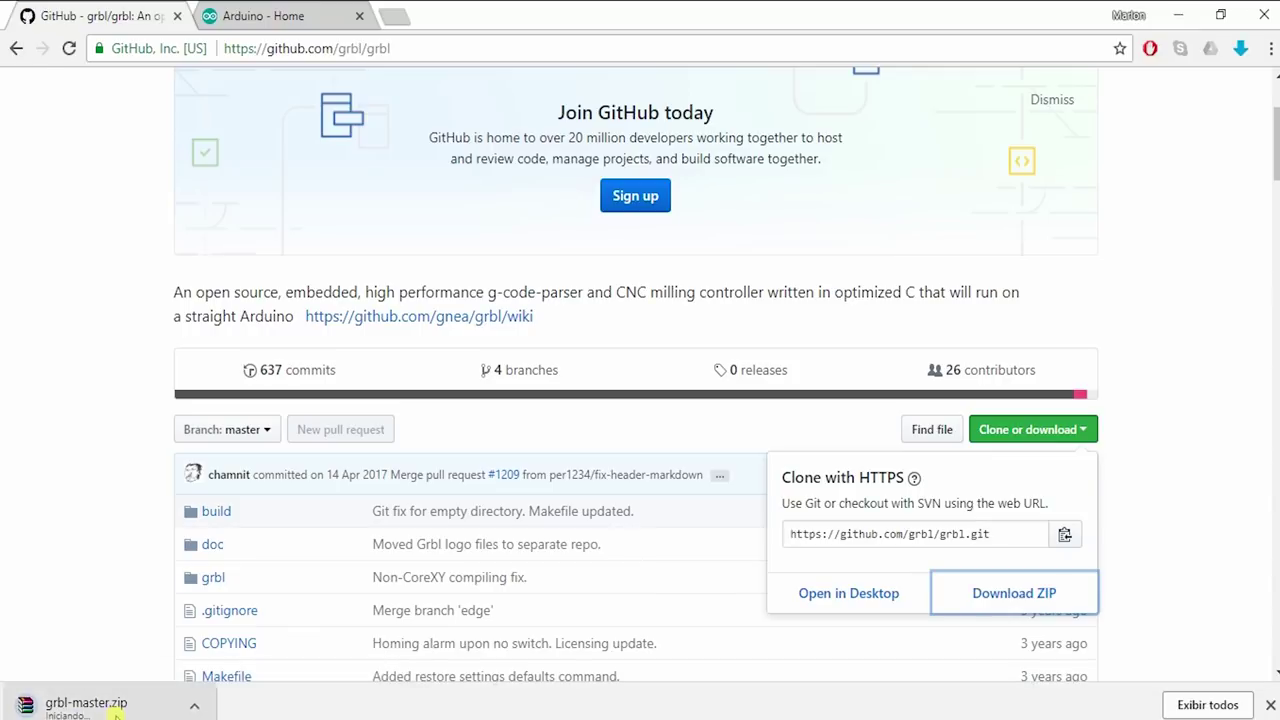
Open the software download page on the Arduino site and choose the Windows Installer for Arduino 1.8.5
{"action": "left_click", "coordinate": [320, 12]}
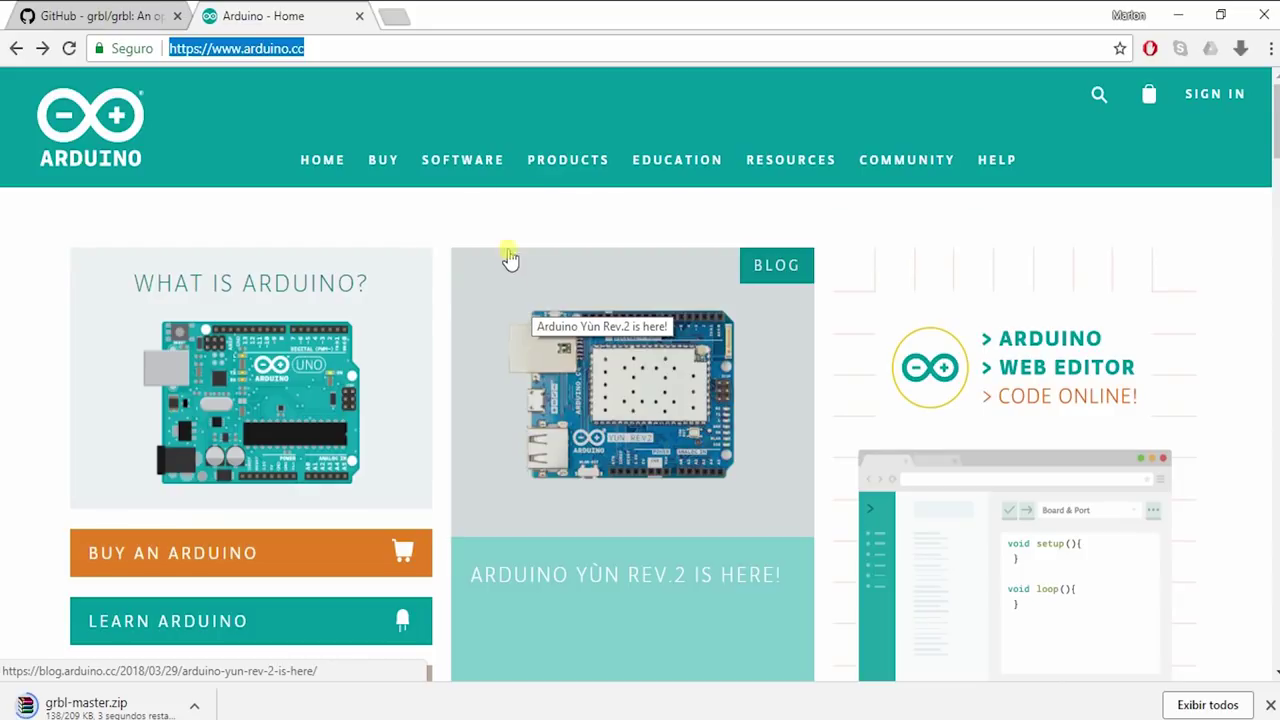
{"action": "mouse_move", "coordinate": [469, 160]}
{"action": "left_click", "coordinate": [470, 250]}
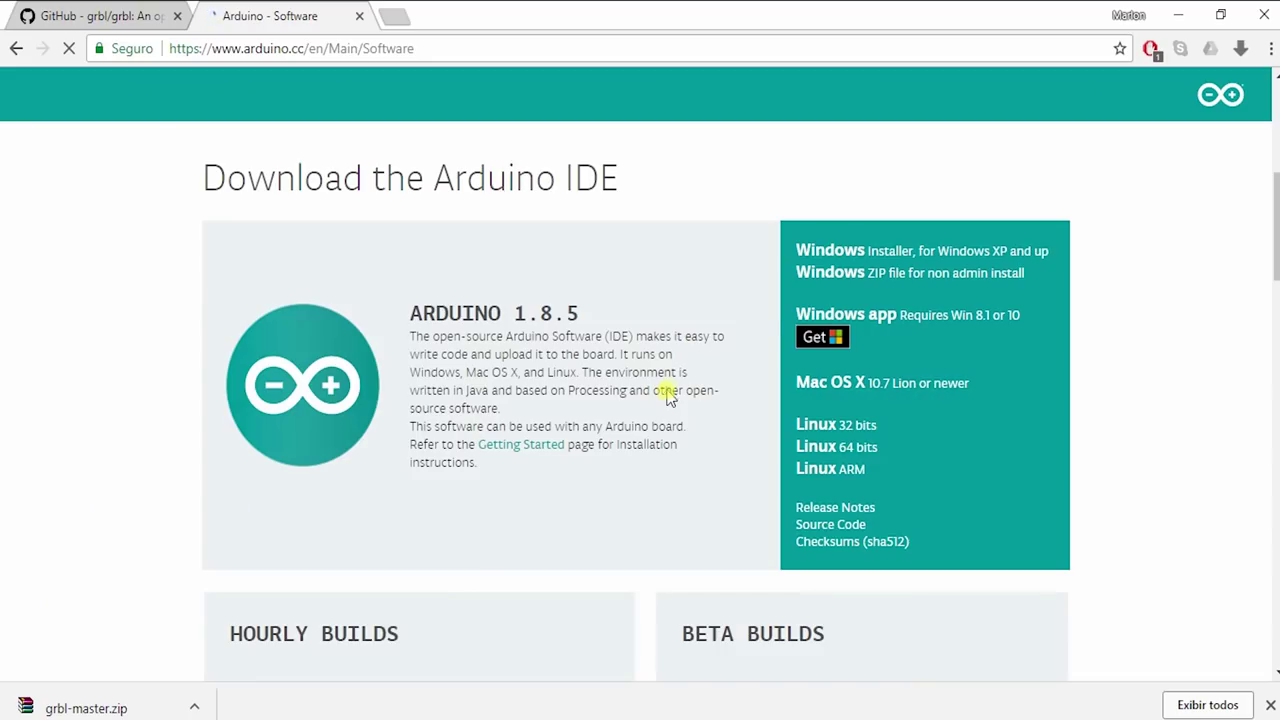
{"action": "left_click", "coordinate": [884, 260]}
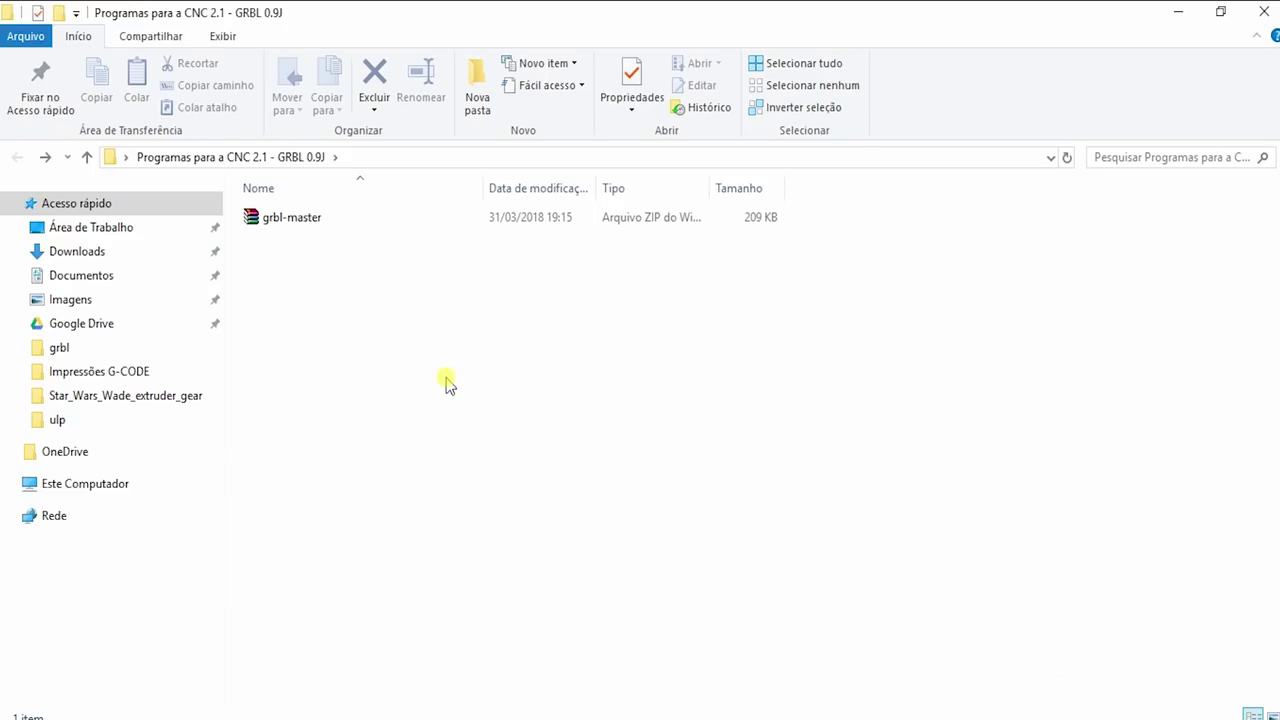
In File Explorer, extract the grbl-master archive into its current folder and open the config header file from grbl-master\grbl
{"action": "right_click", "coordinate": [303, 226]}
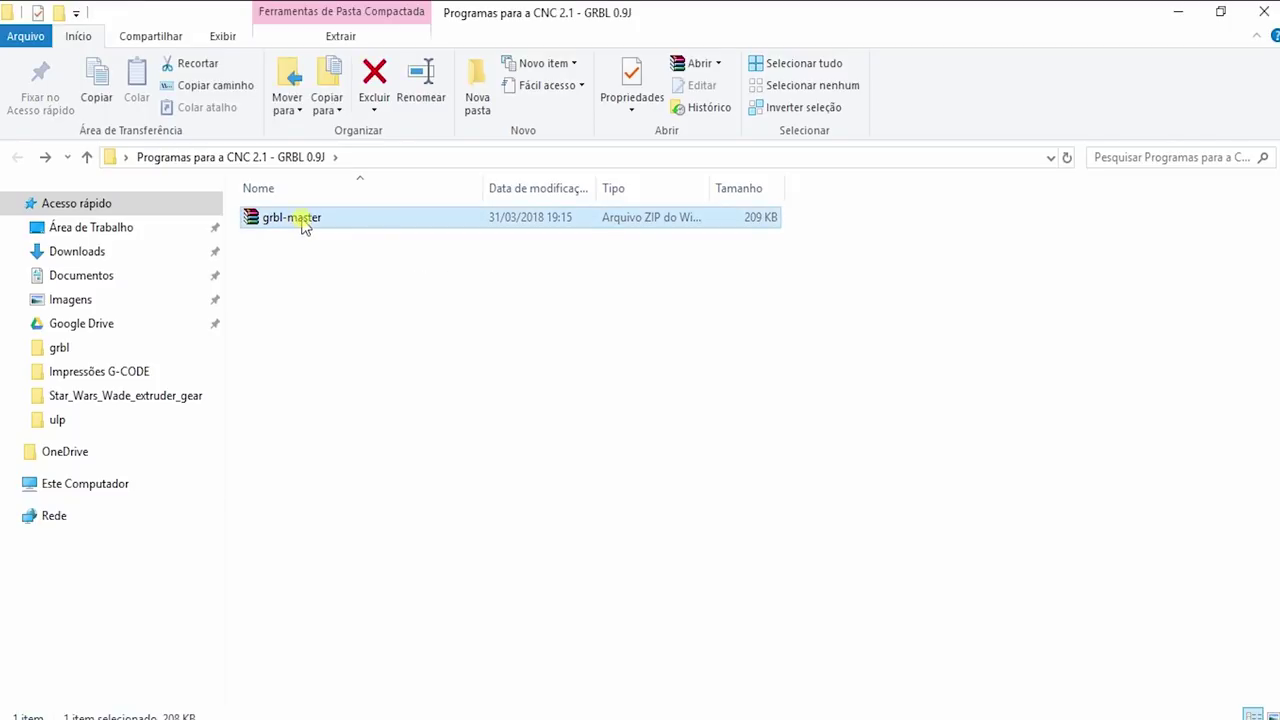
{"action": "left_click", "coordinate": [378, 299]}
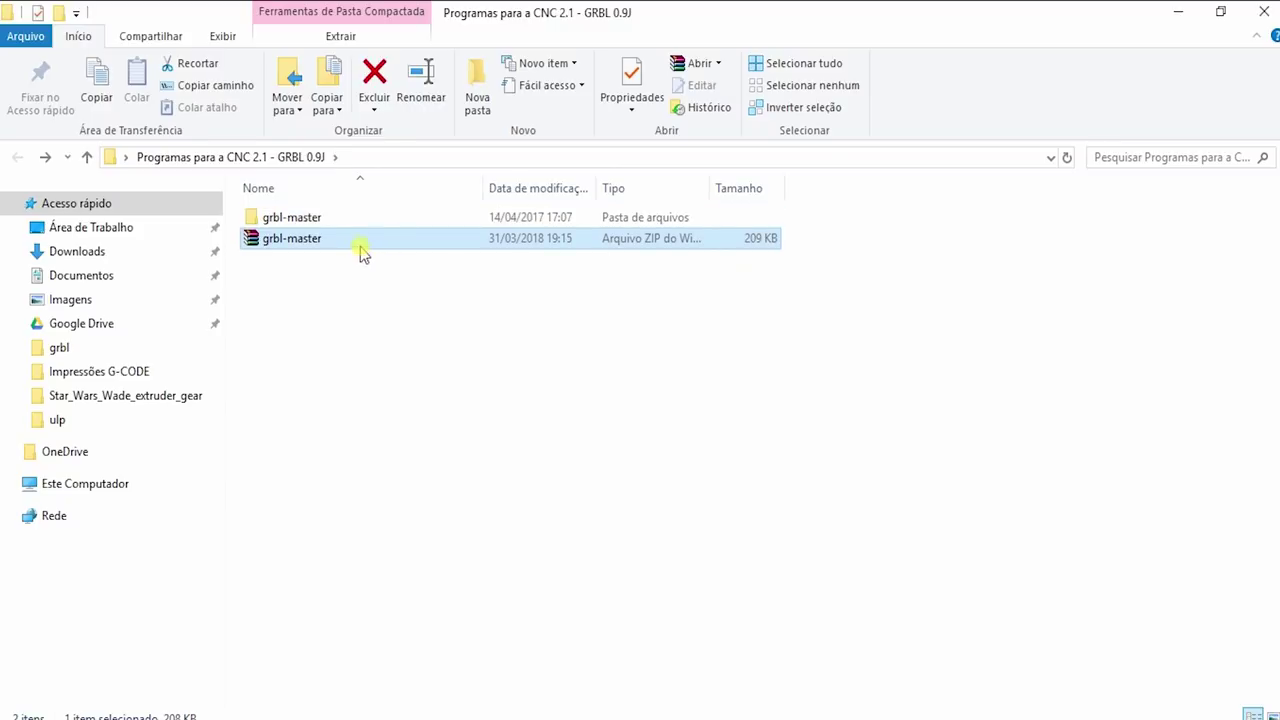
{"action": "double_click", "coordinate": [324, 223]}
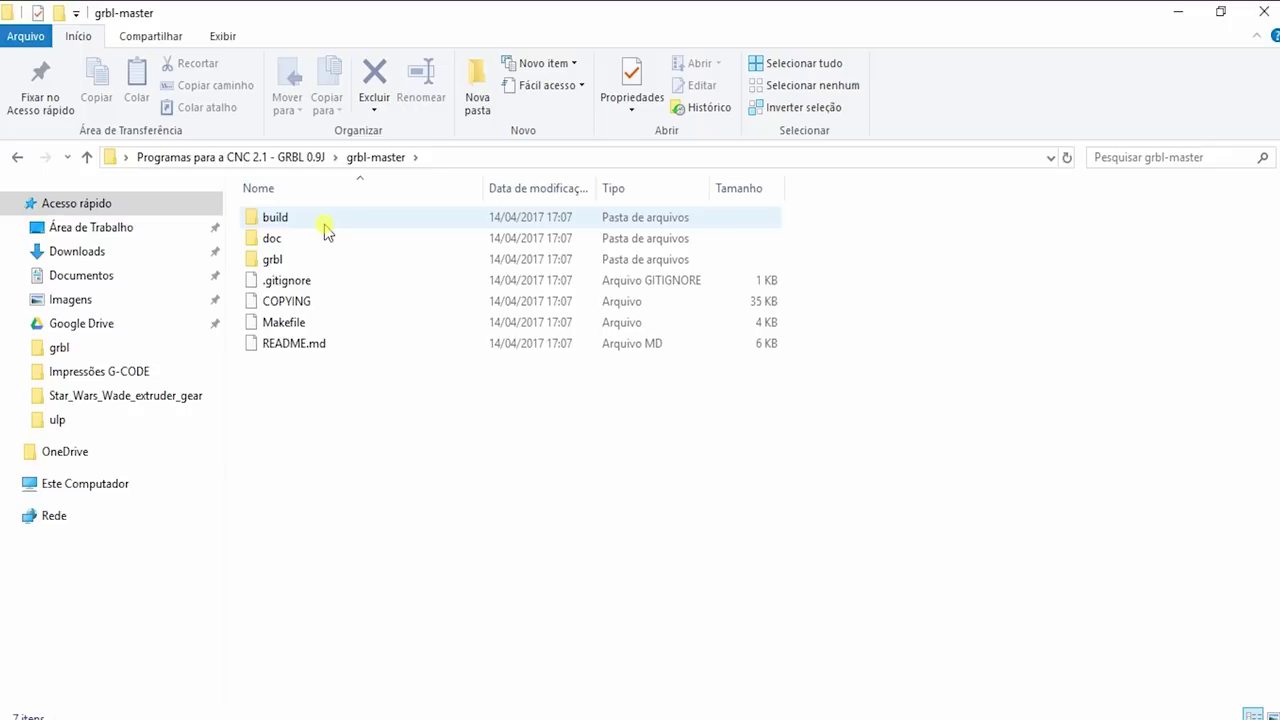
{"action": "double_click", "coordinate": [285, 259]}
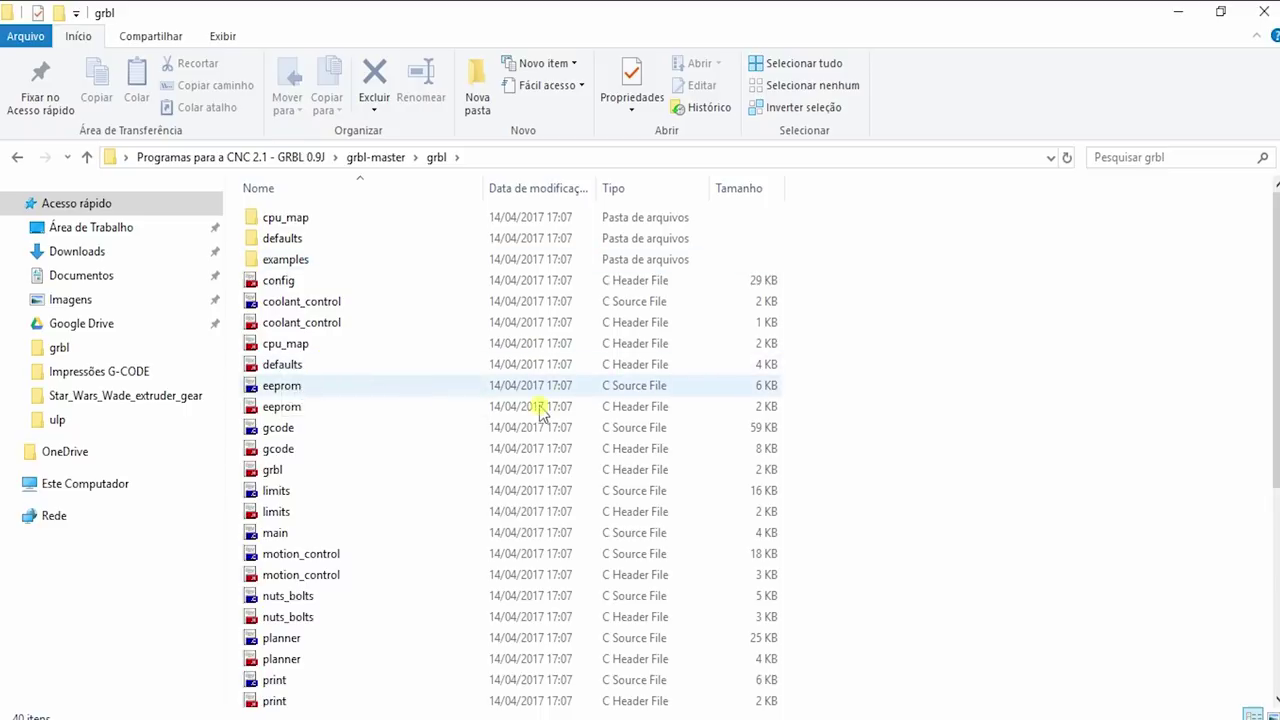
{"action": "left_click", "coordinate": [290, 283]}
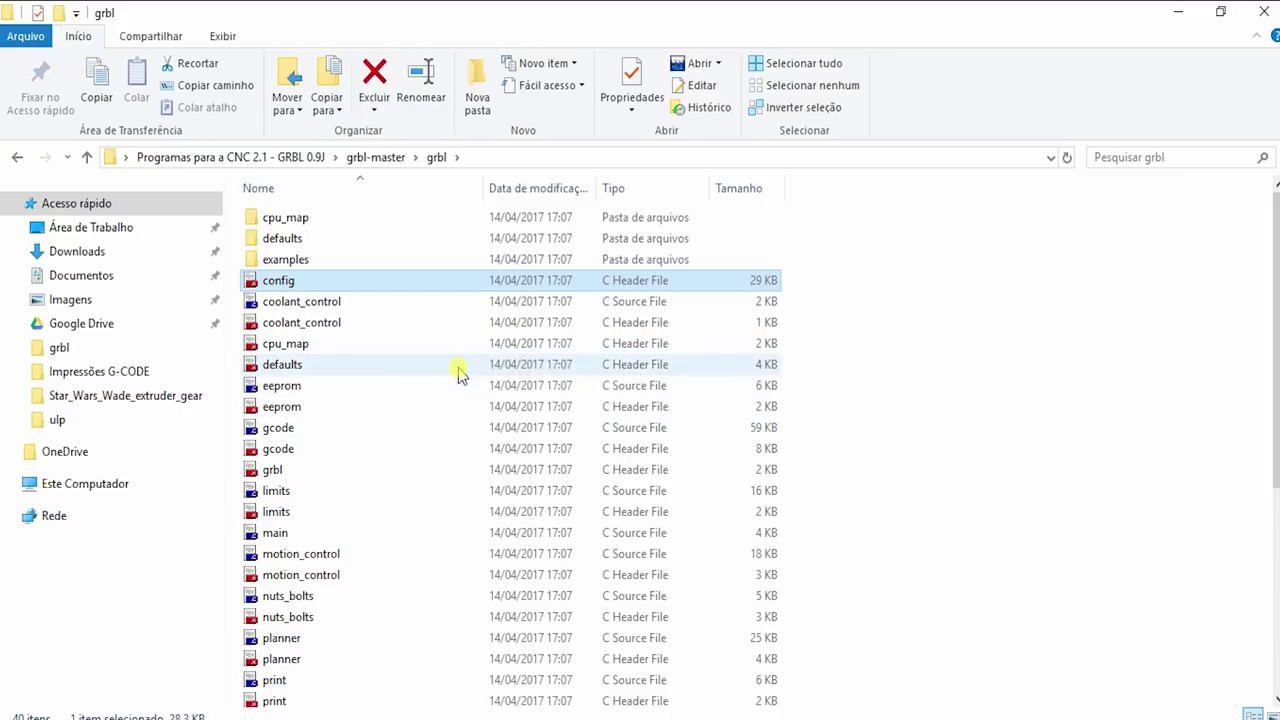
{"action": "double_click", "coordinate": [328, 284]}
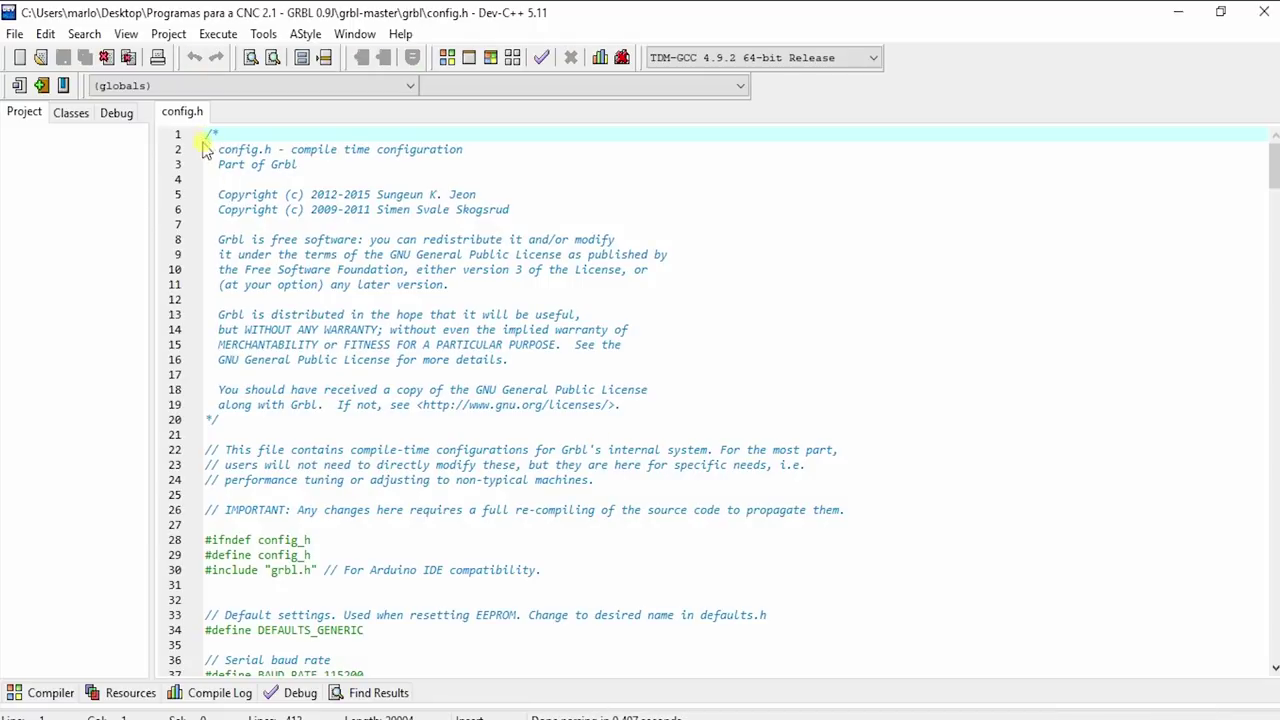
Examine the licence header, default settings, baud rate and command character definitions at the start of config.h
{"action": "left_click_drag", "start_coordinate": [206, 134], "coordinate": [500, 468]}
{"action": "scroll", "coordinate": [500, 472], "scroll_direction": "down", "scroll_amount": 4}
{"action": "left_click", "coordinate": [508, 480]}
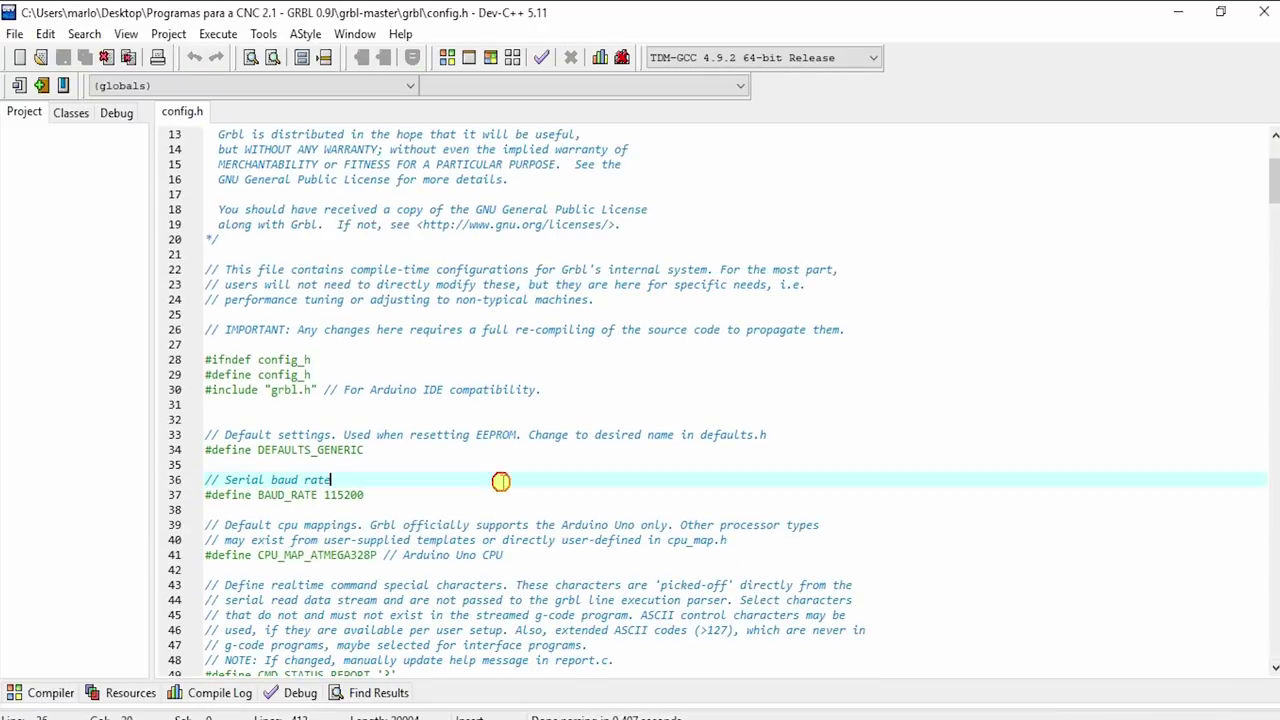
{"action": "scroll", "coordinate": [508, 488], "scroll_direction": "down", "scroll_amount": 2}
{"action": "left_click", "coordinate": [508, 494]}
{"action": "left_click", "coordinate": [620, 612]}
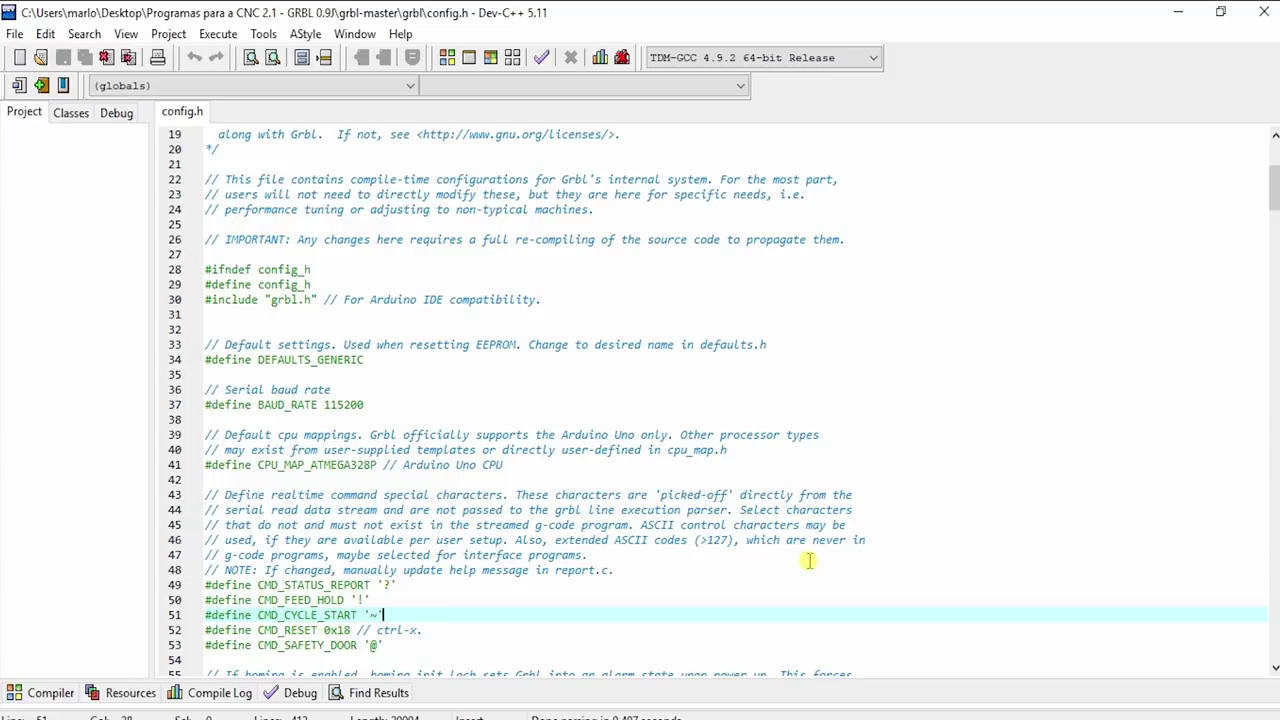
{"action": "scroll", "coordinate": [808, 561], "scroll_direction": "up", "scroll_amount": 6}
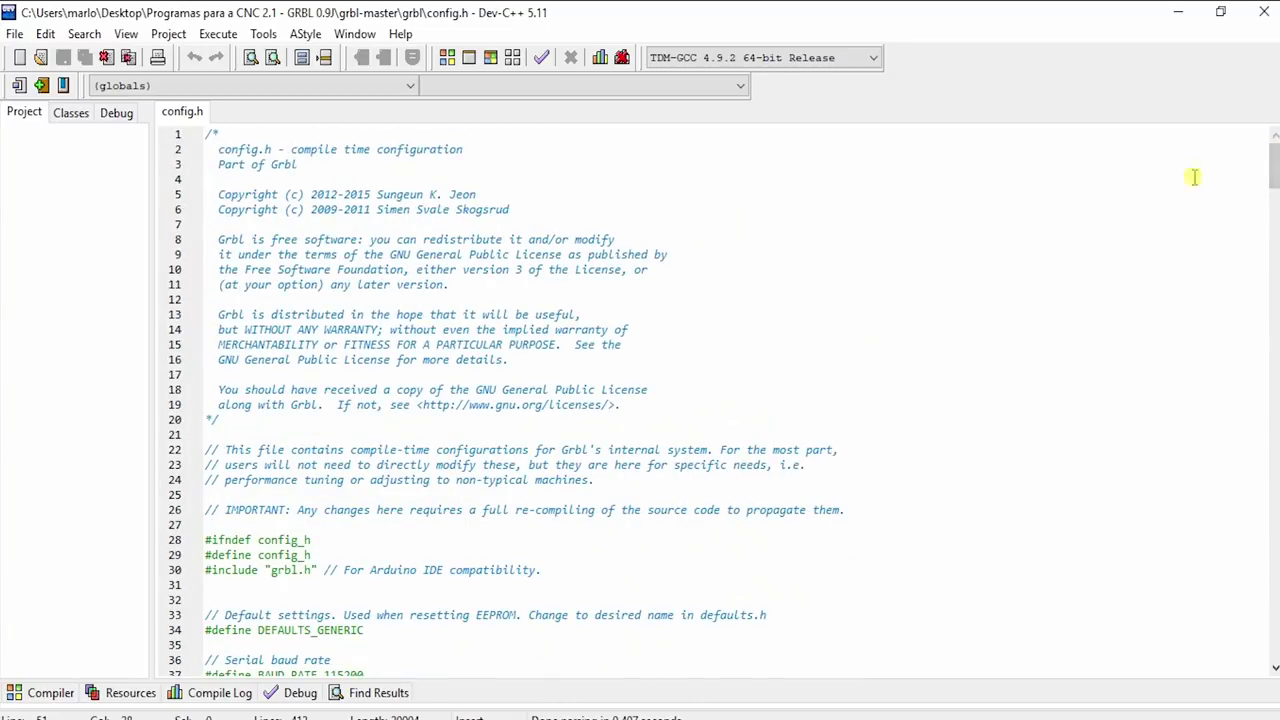
Comment out the VARIABLE_SPINDLE define on line 247 with // and append a dashed "Aqui Modificado" comment to that line
{"action": "left_click_drag", "start_coordinate": [1275, 160], "coordinate": [1275, 435]}
{"action": "left_click", "coordinate": [205, 571]}
{"action": "left_click_drag", "start_coordinate": [205, 571], "coordinate": [622, 567]}
{"action": "left_click", "coordinate": [386, 574]}
{"action": "left_click", "coordinate": [209, 569]}
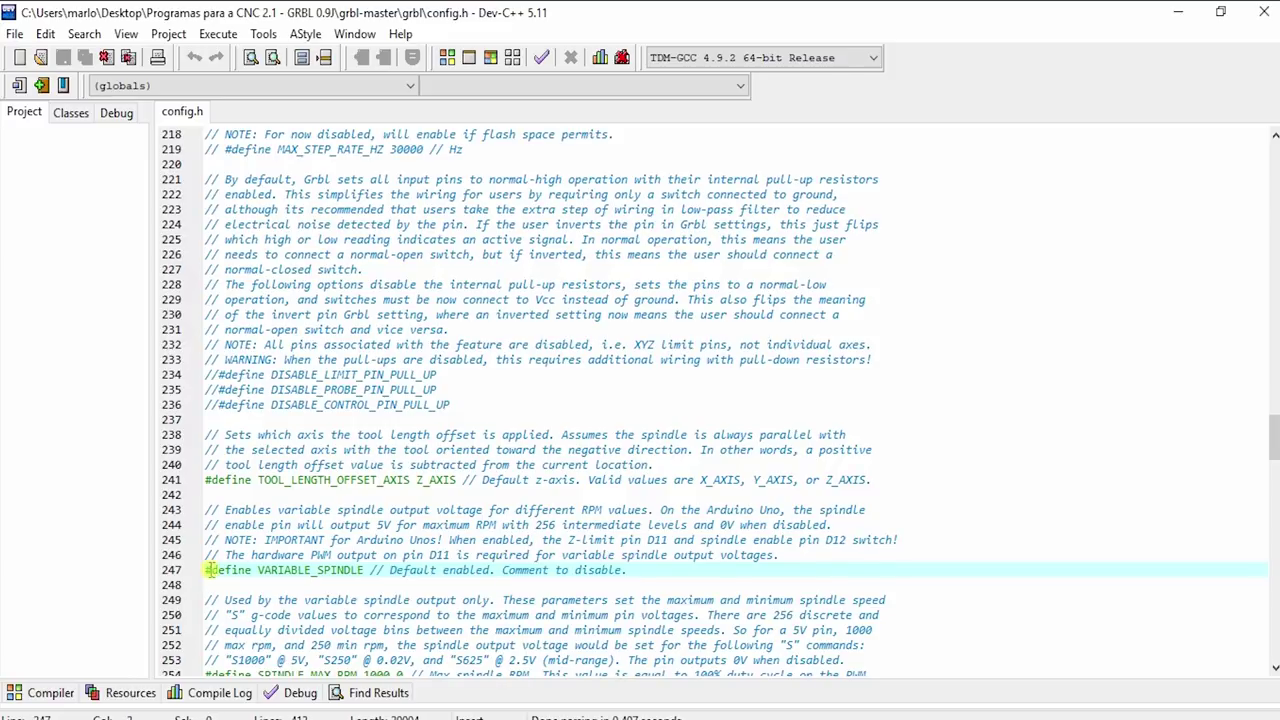
{"action": "type", "text": "//"}
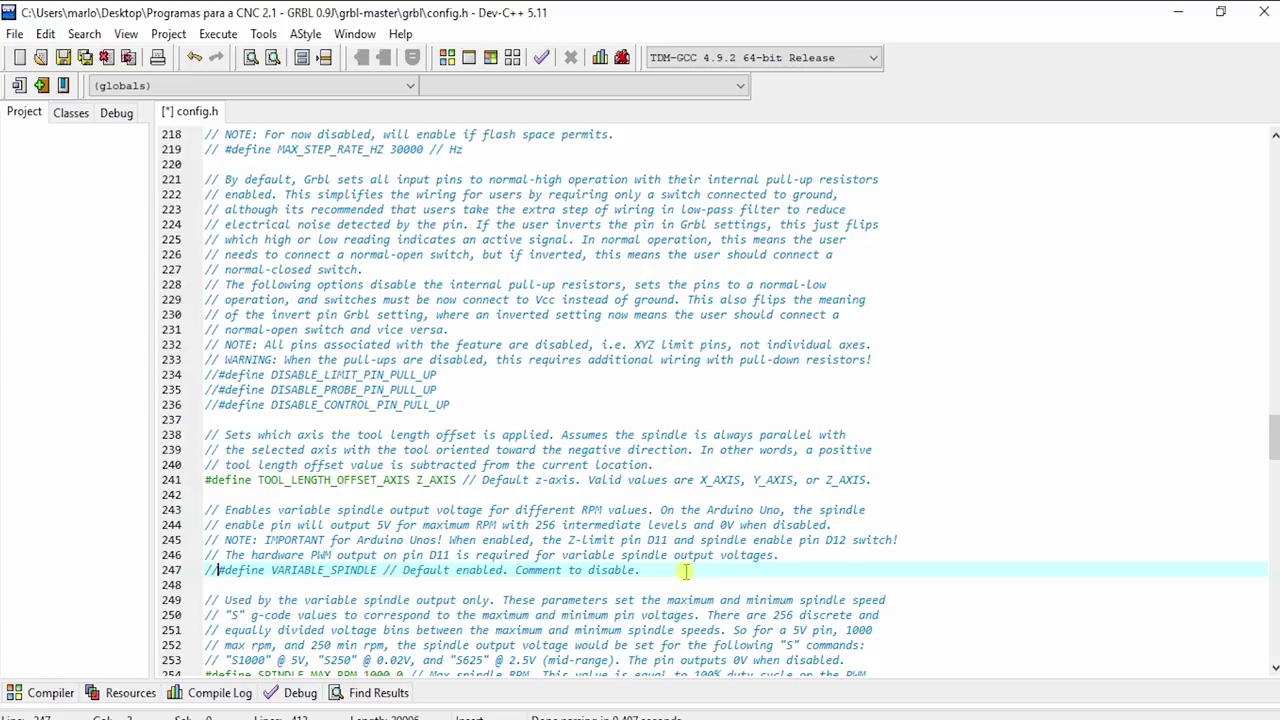
{"action": "left_click", "coordinate": [686, 572]}
{"action": "type", "text": "//--------------------------------------Aqui Modificado---------------------------------/"}
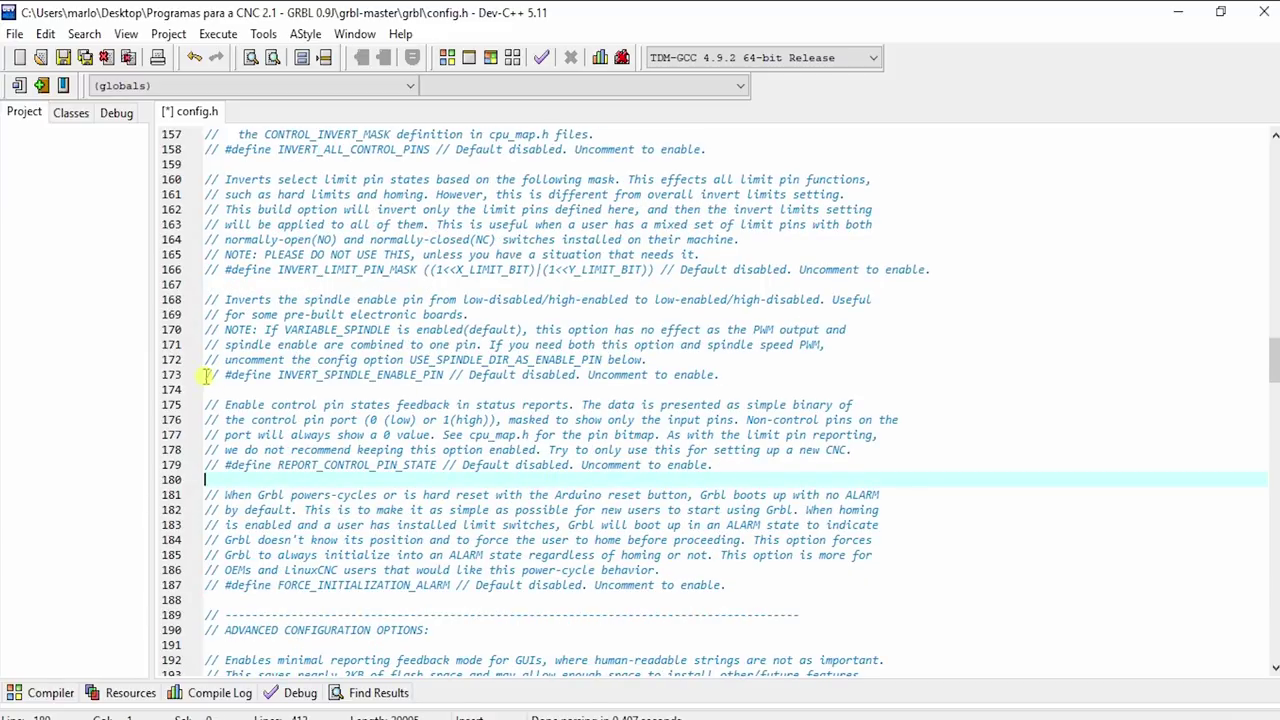
Try removing the comment marks from the INVERT_SPINDLE_ENABLE_PIN define on line 173, and restore them
{"action": "left_click_drag", "start_coordinate": [205, 376], "coordinate": [731, 376]}
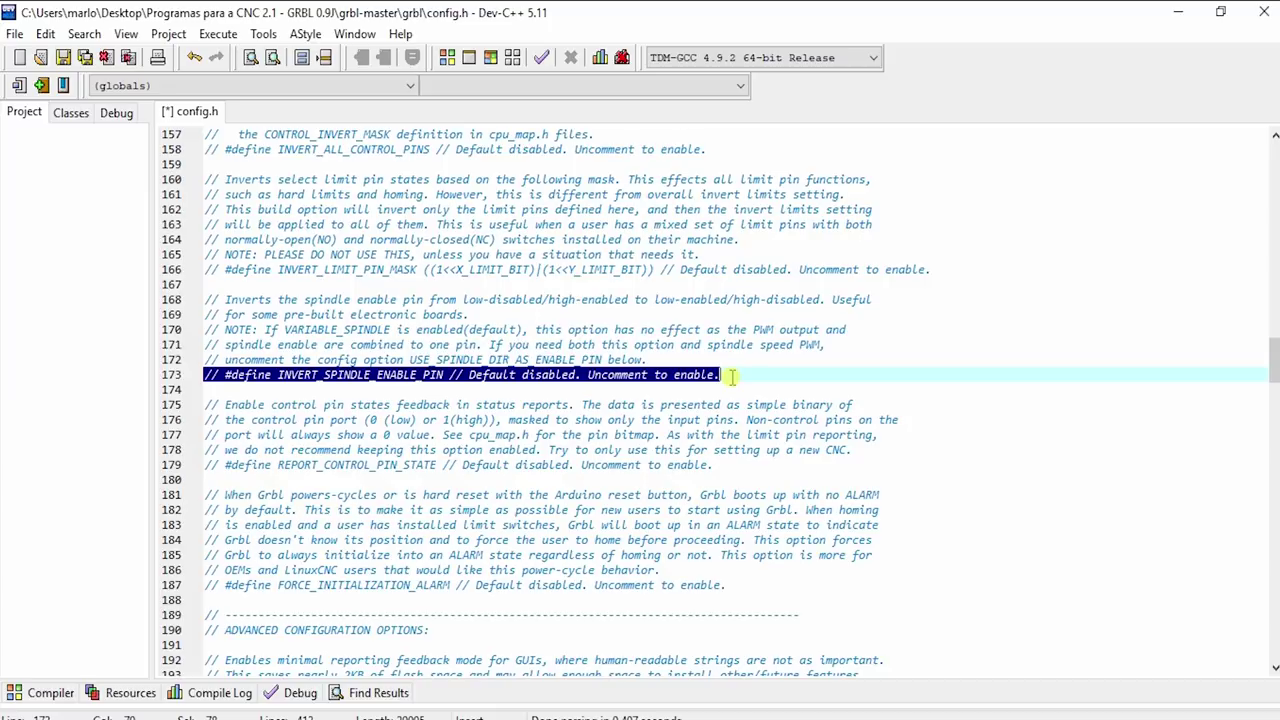
{"action": "left_click", "coordinate": [732, 376]}
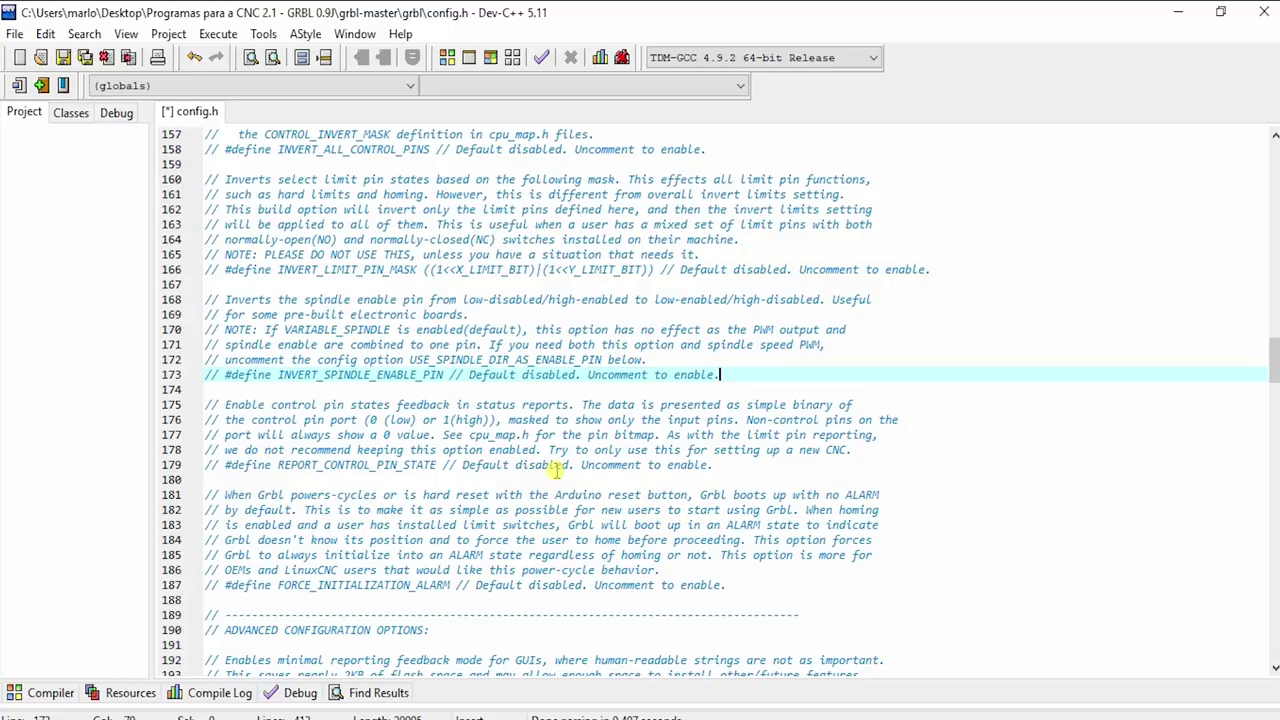
{"action": "left_click", "coordinate": [220, 374]}
{"action": "key", "text": "BackSpace"}
{"action": "key", "text": "BackSpace"}
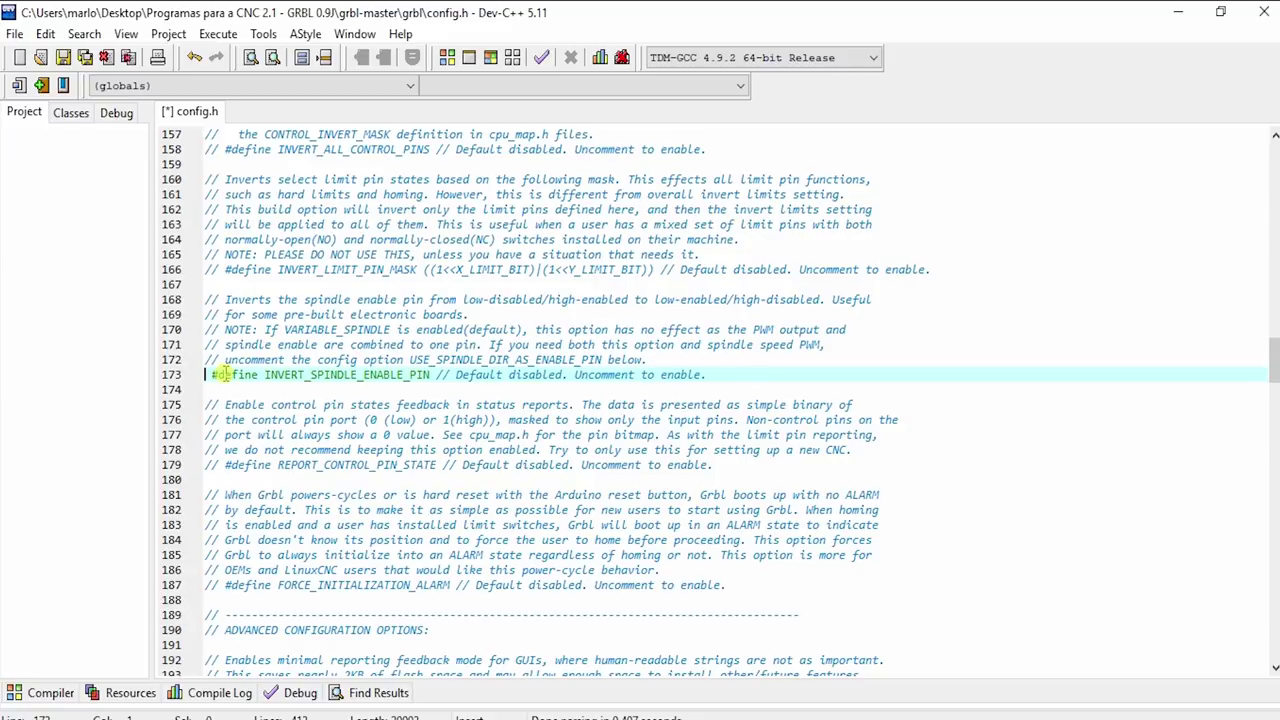
{"action": "type", "text": "//"}
{"action": "key", "text": "Down"}
Save the modified config.h and close the code editor
{"action": "left_click", "coordinate": [64, 58]}
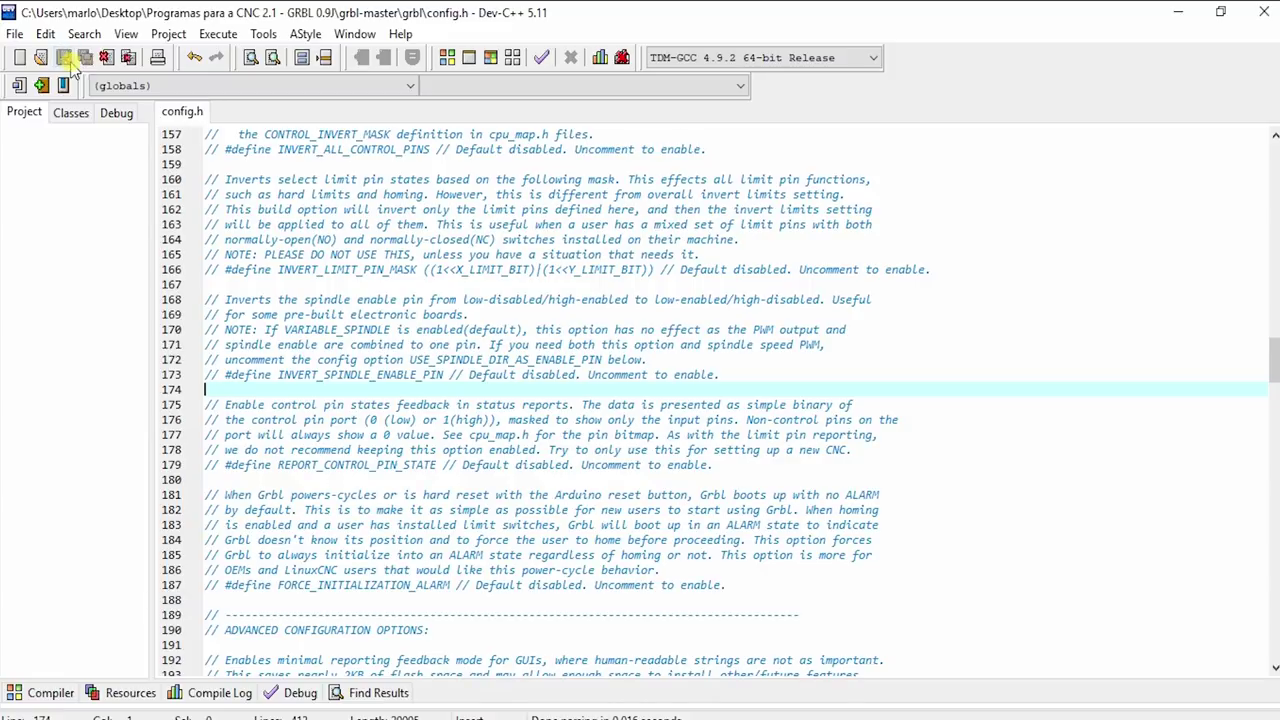
{"action": "left_click", "coordinate": [1270, 14]}
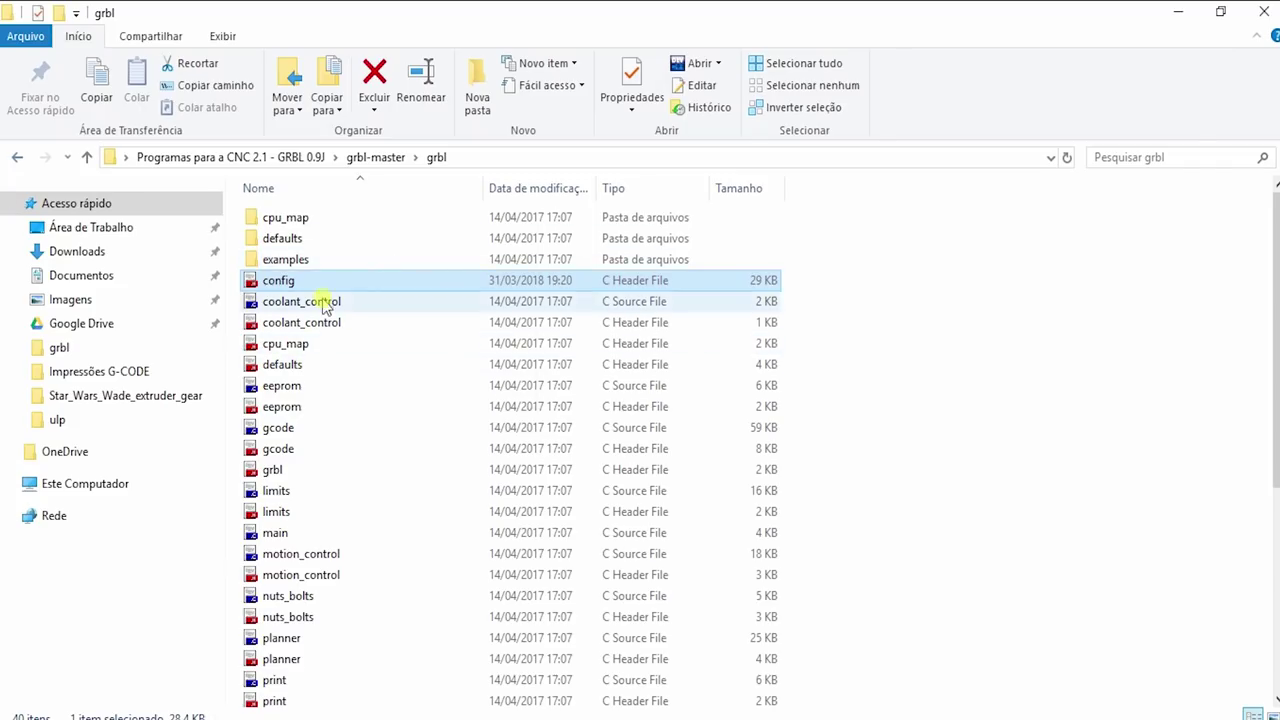
Compress the grbl folder inside grbl-master into a ZIP-format archive named grbl.zip
{"action": "left_click", "coordinate": [18, 157]}
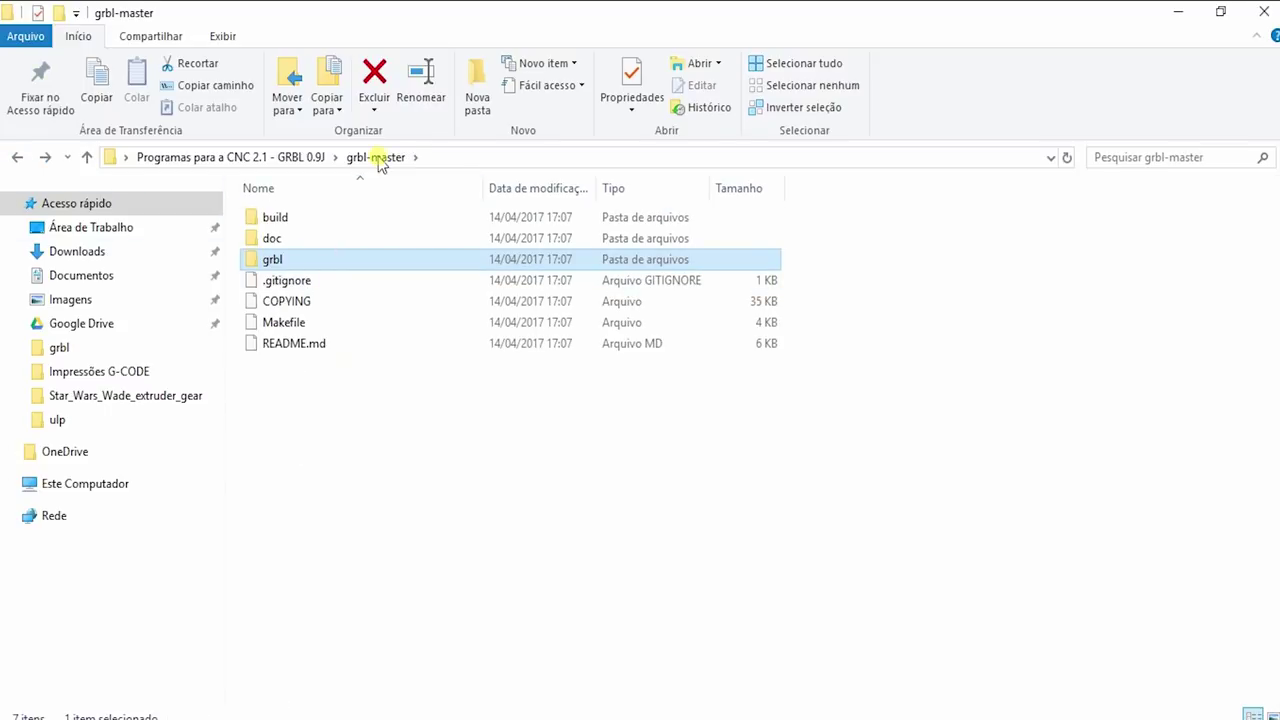
{"action": "right_click", "coordinate": [326, 264]}
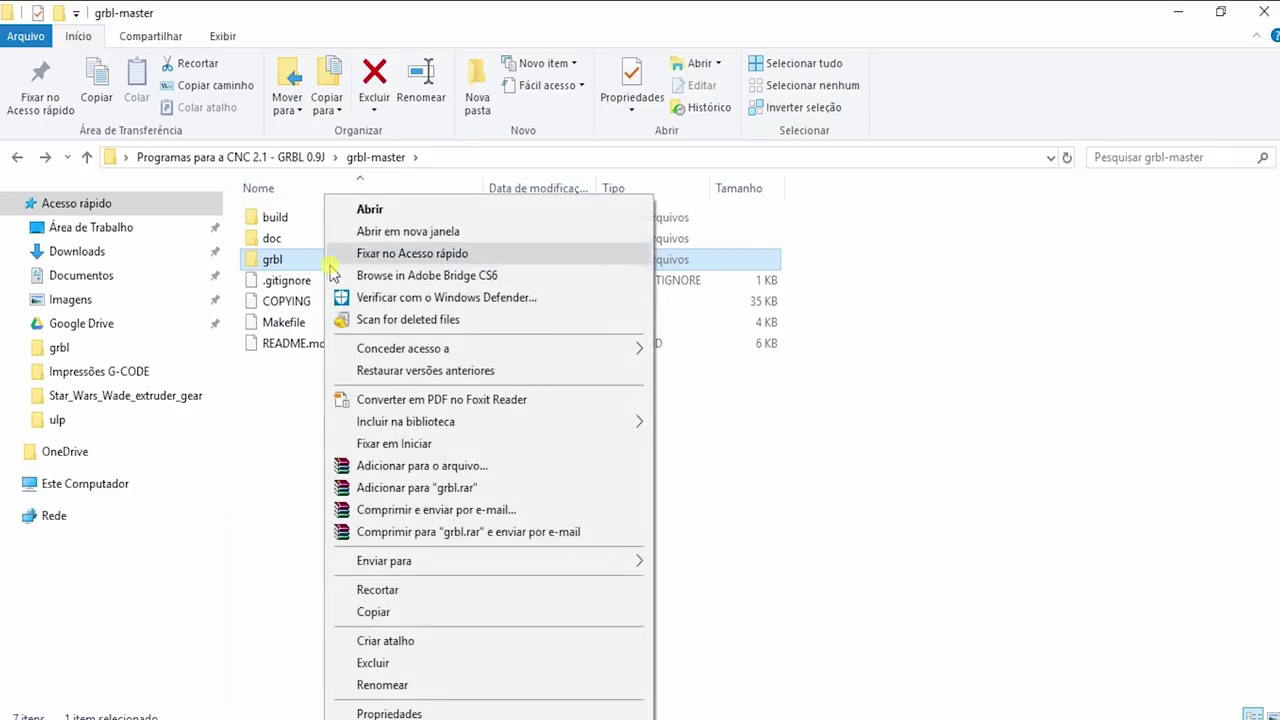
{"action": "left_click", "coordinate": [437, 467]}
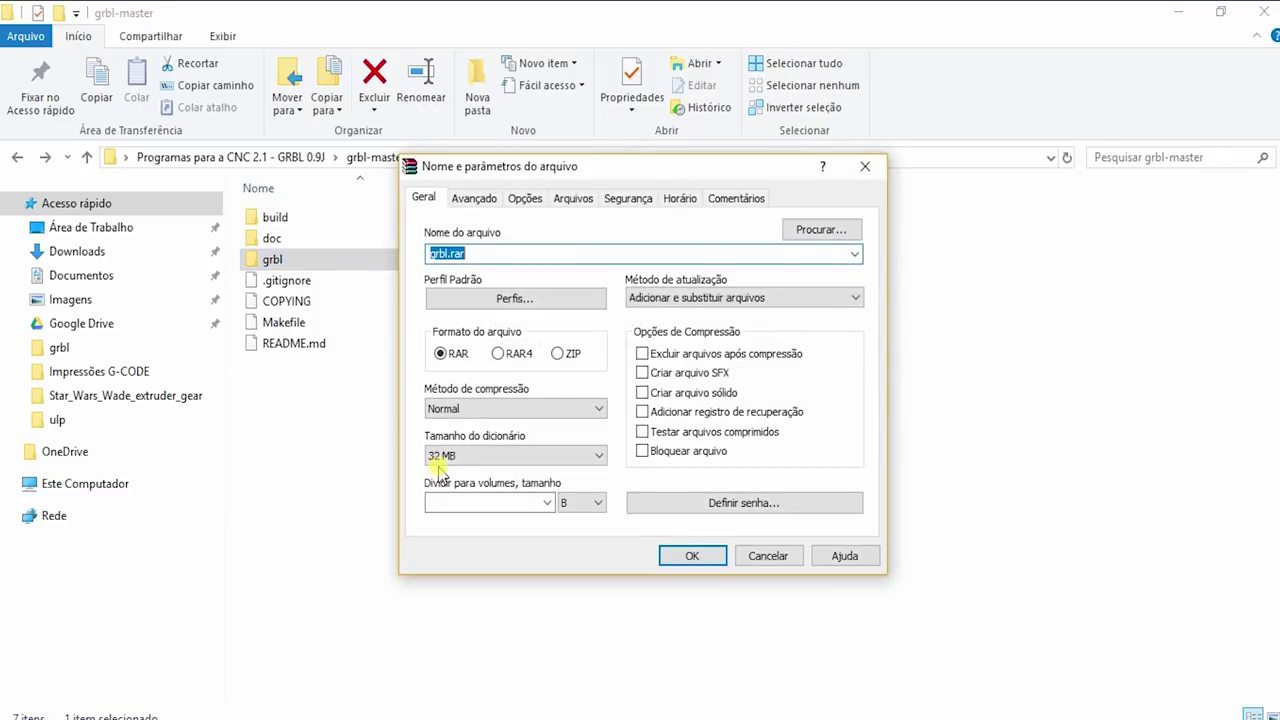
{"action": "left_click", "coordinate": [557, 354]}
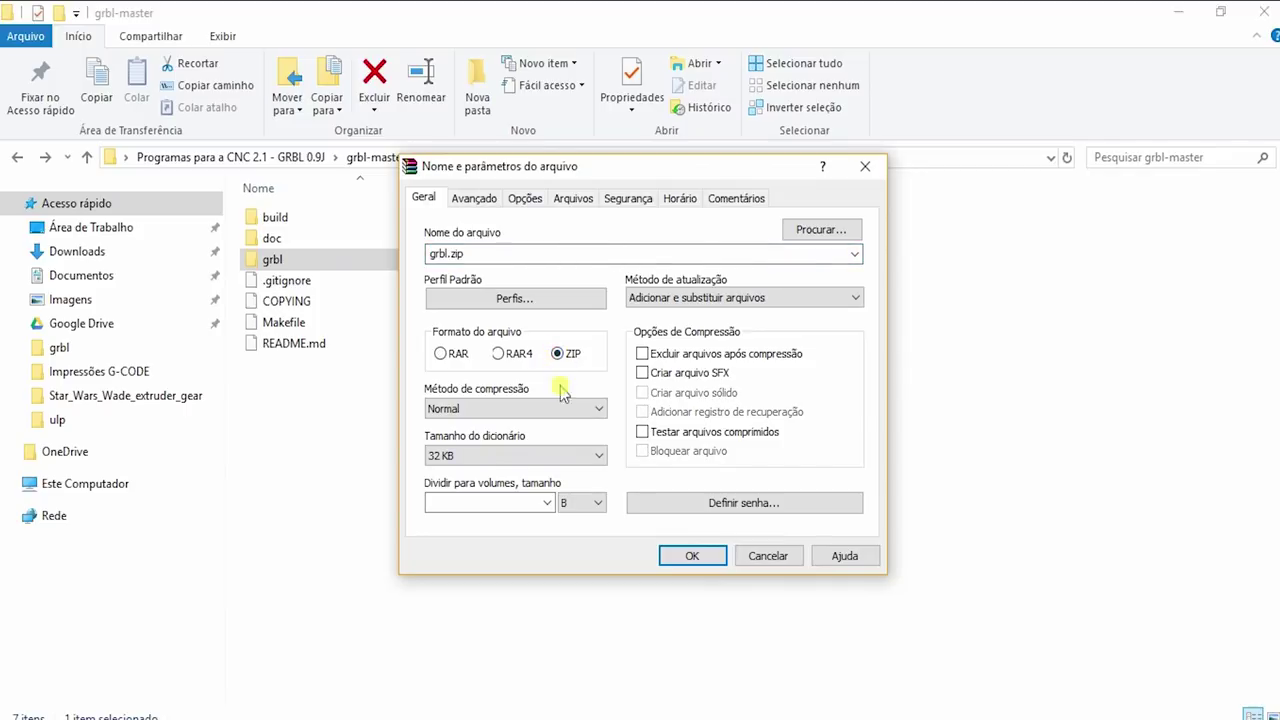
{"action": "left_click", "coordinate": [686, 558]}
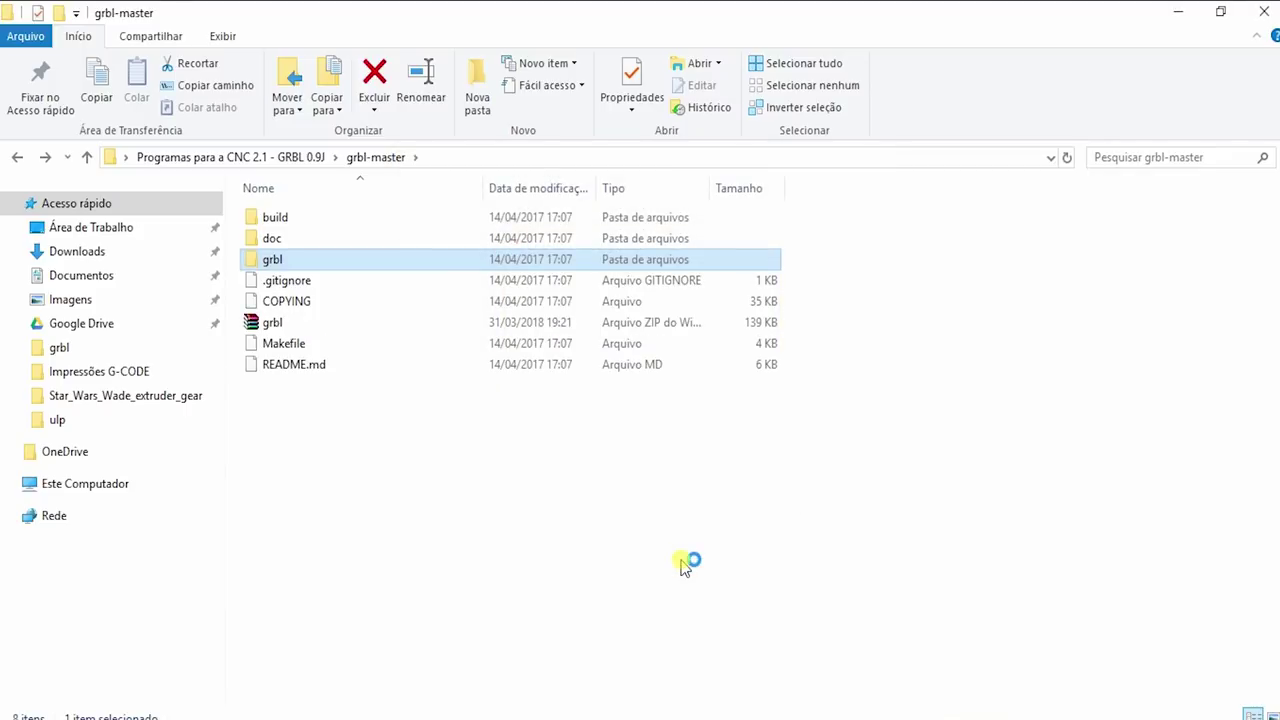
{"action": "left_click", "coordinate": [273, 325]}
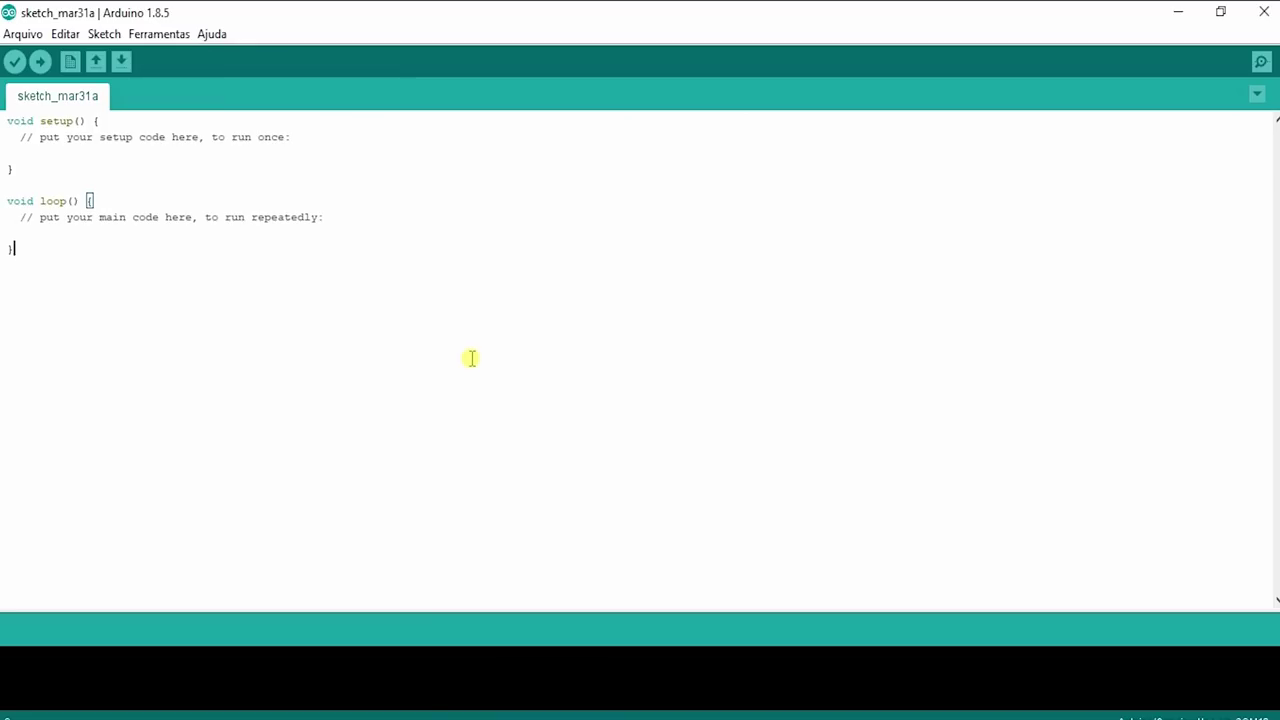
In the Arduino IDE, check the board choice and select COM10 (Arduino/Genuino Uno) as the serial port
{"action": "left_click", "coordinate": [175, 35]}
{"action": "mouse_move", "coordinate": [363, 209]}
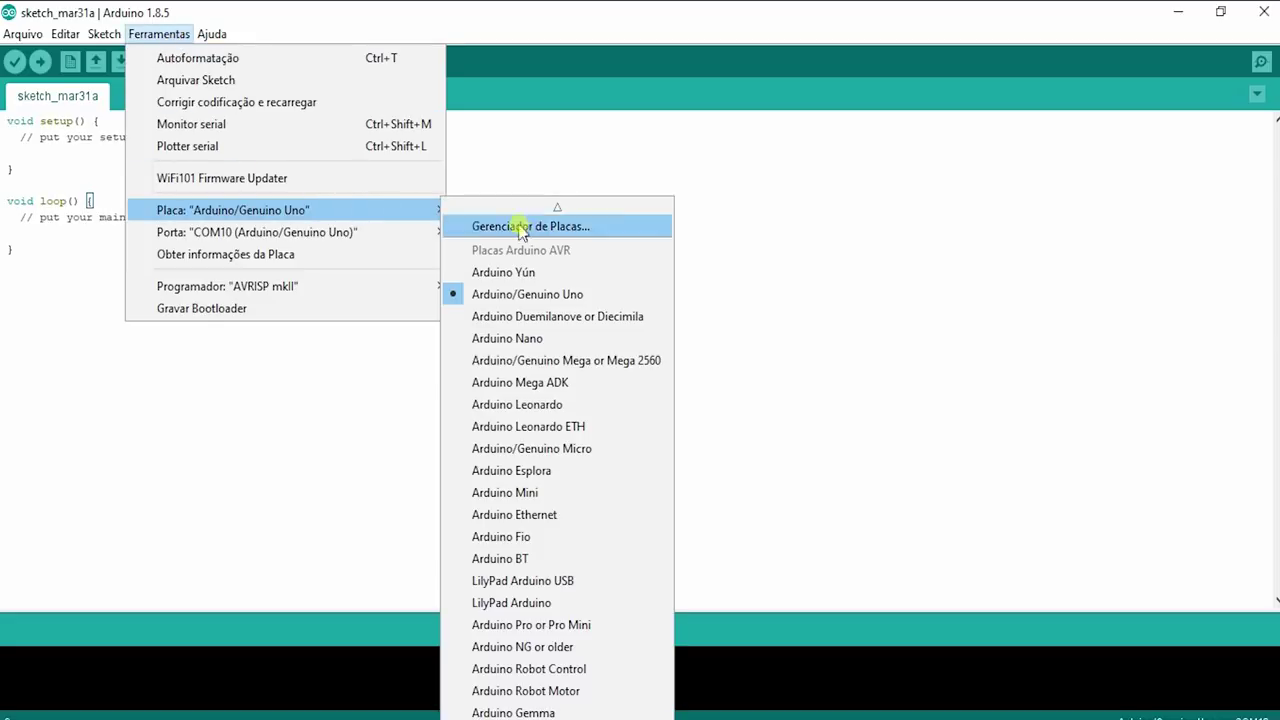
{"action": "mouse_move", "coordinate": [355, 232]}
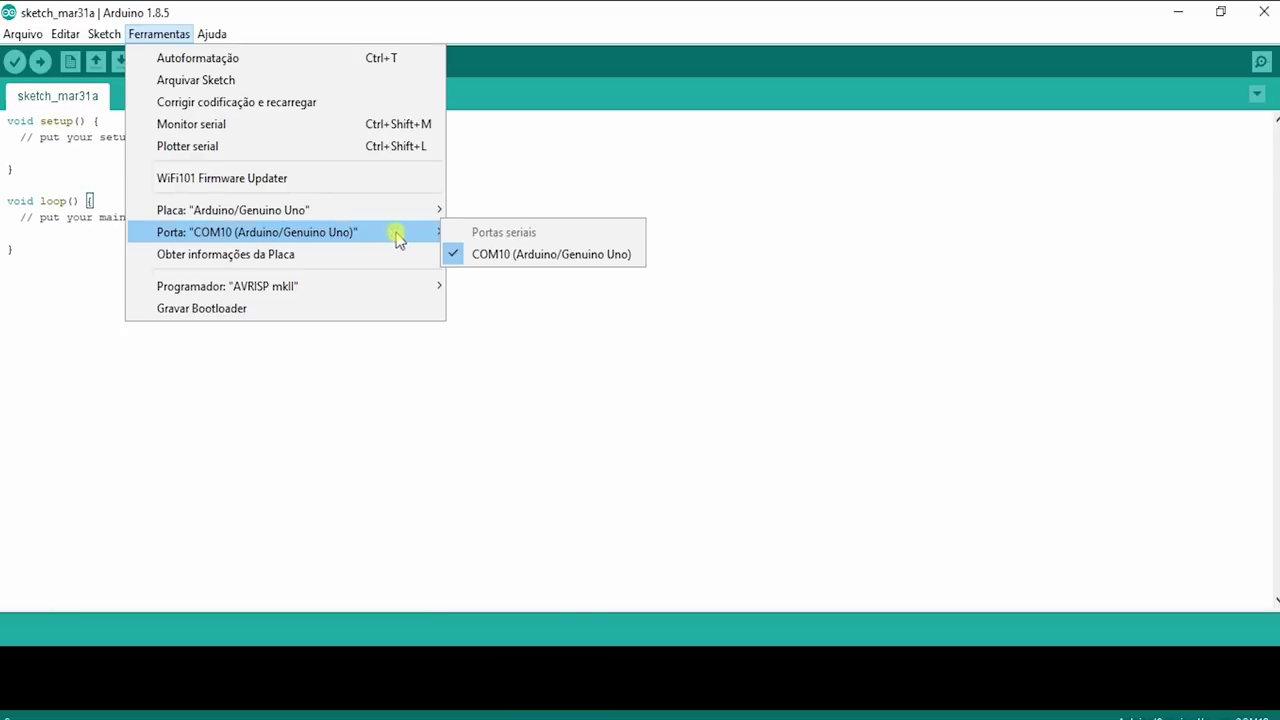
{"action": "left_click", "coordinate": [494, 256]}
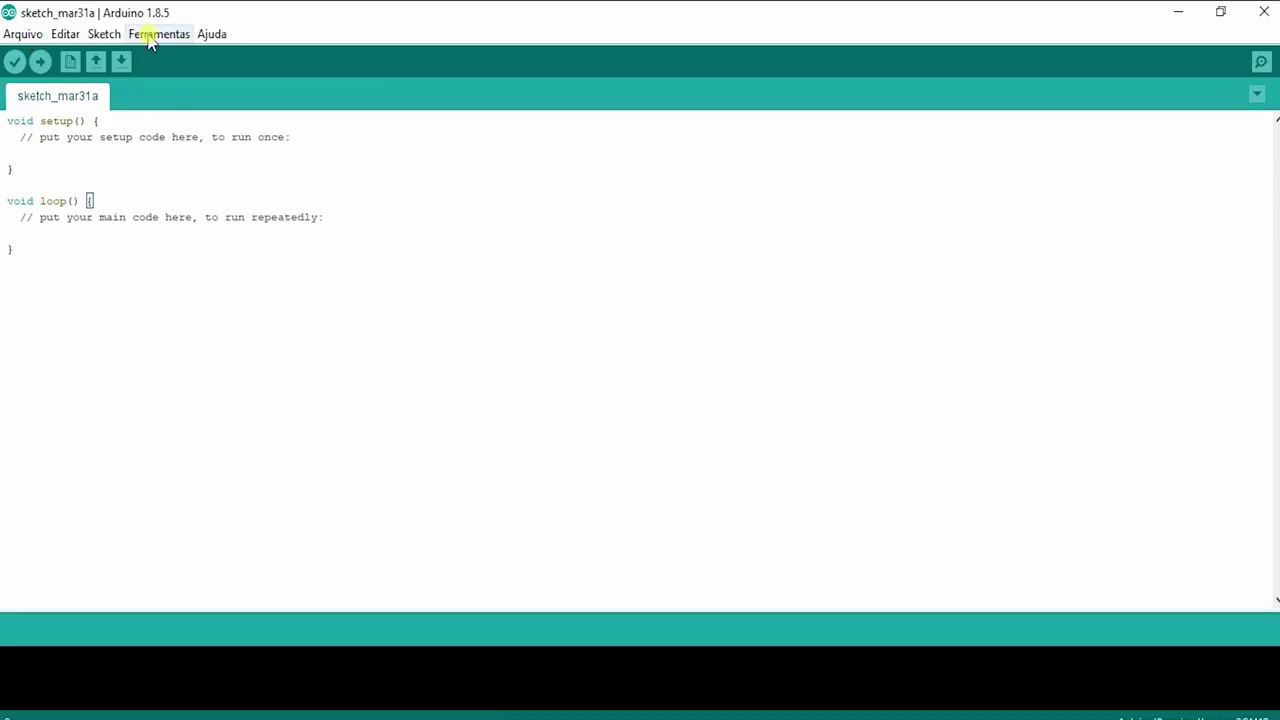
Try to add grbl.zip from the grbl-master folder inside Programas para a CNC 2.1 - GRBL 0.9J as a ZIP library
{"action": "left_click", "coordinate": [108, 34]}
{"action": "mouse_move", "coordinate": [257, 182]}
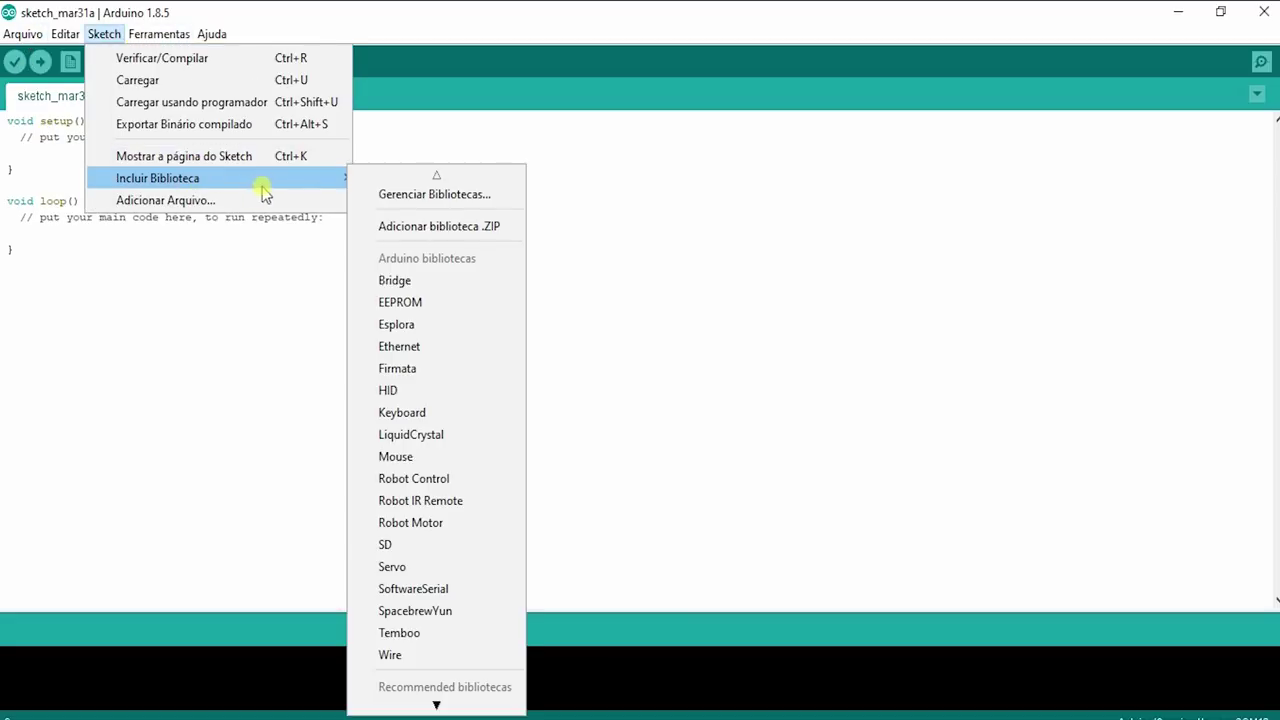
{"action": "left_click", "coordinate": [422, 232]}
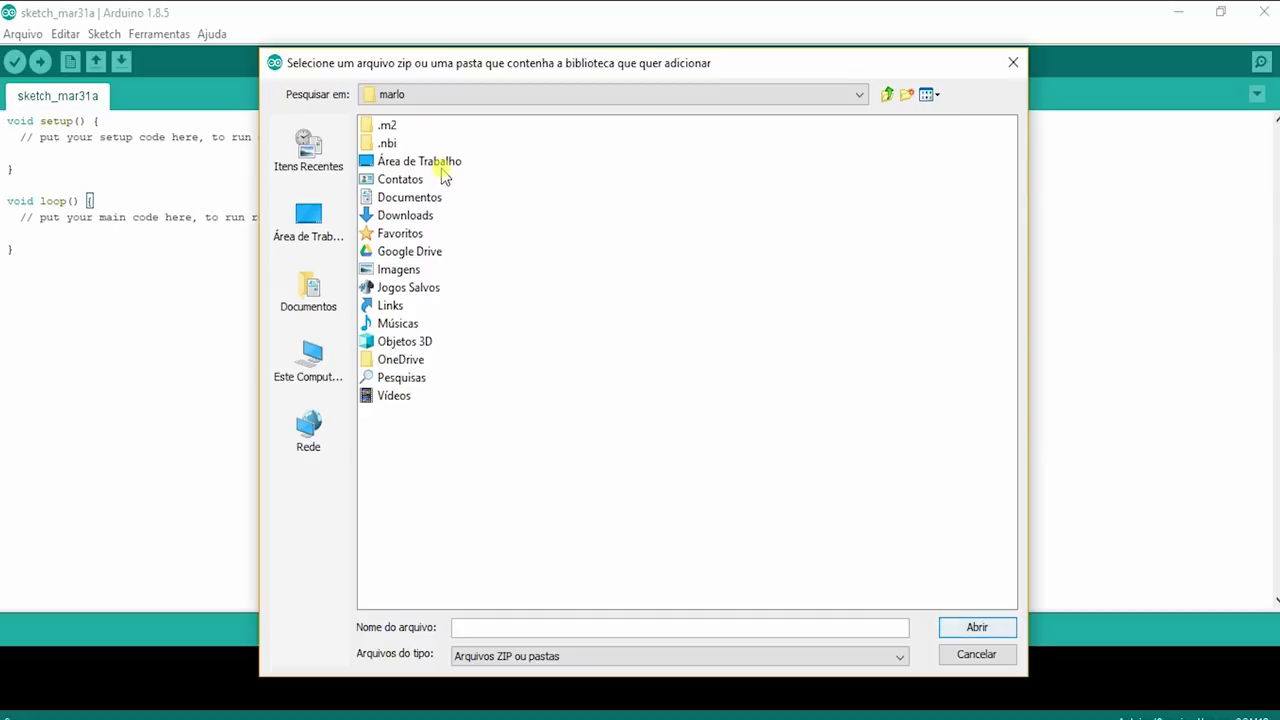
{"action": "double_click", "coordinate": [443, 166]}
{"action": "double_click", "coordinate": [434, 249]}
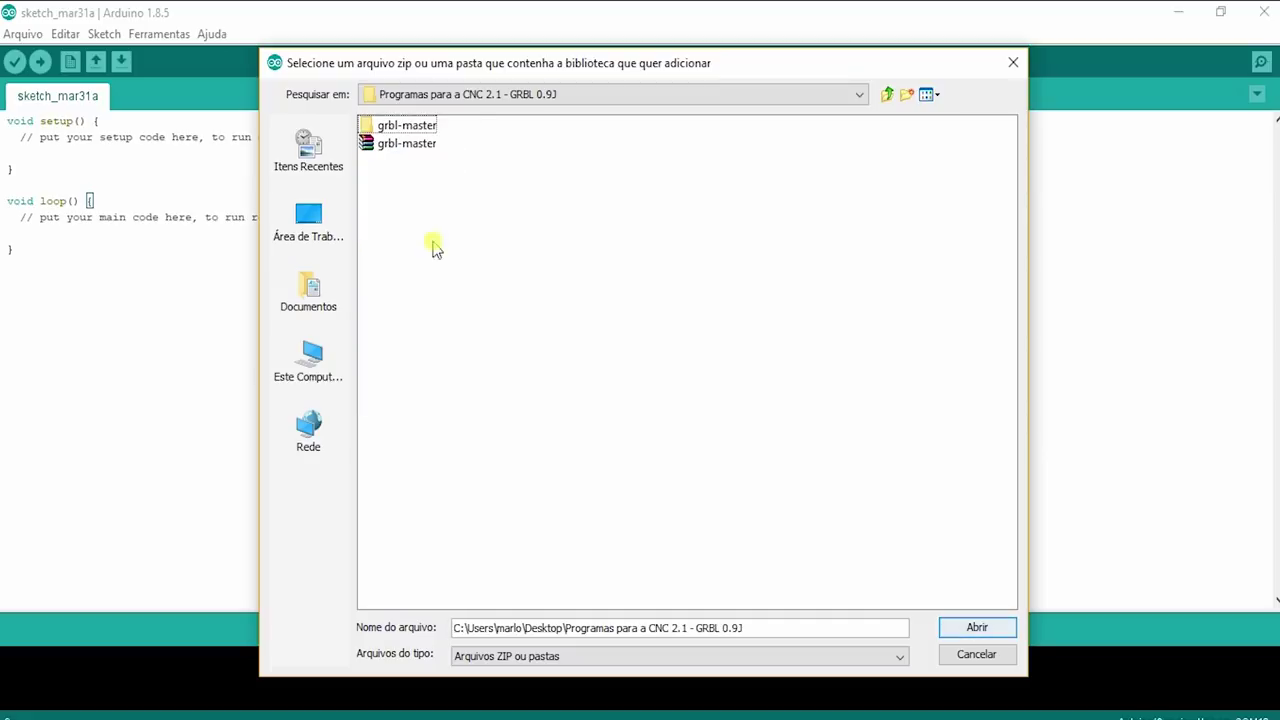
{"action": "double_click", "coordinate": [407, 127]}
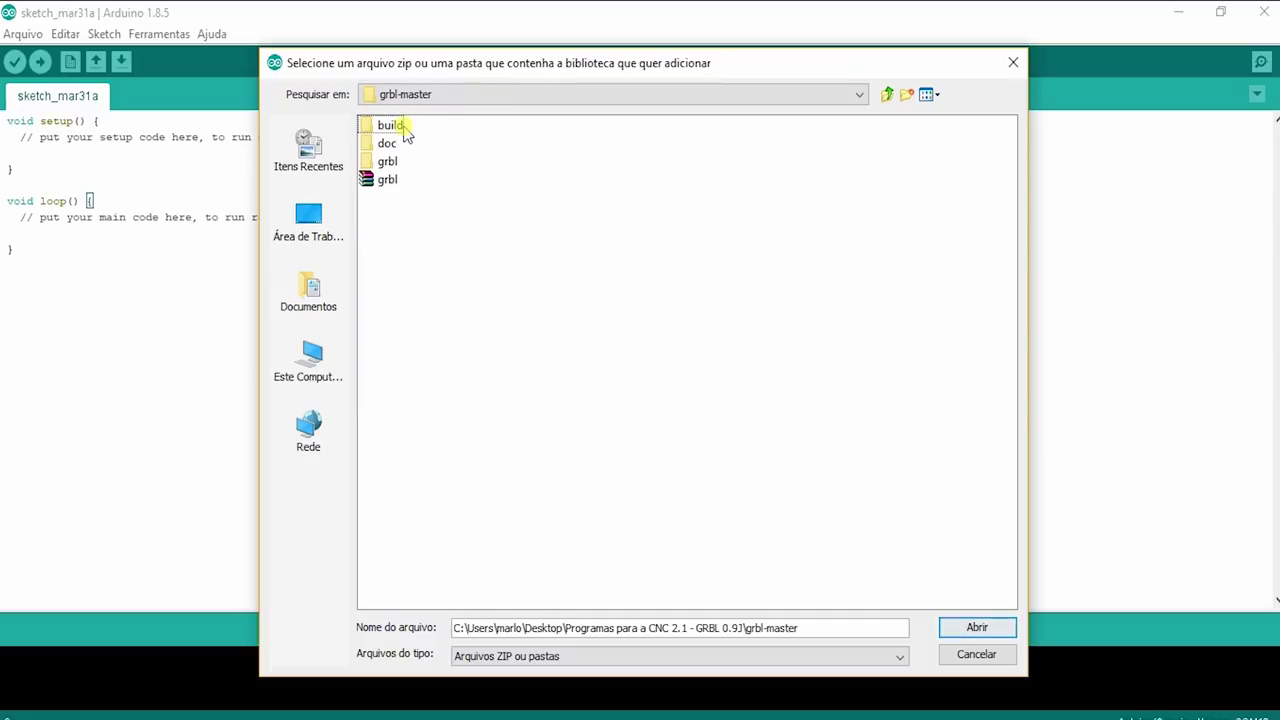
{"action": "left_click", "coordinate": [384, 181]}
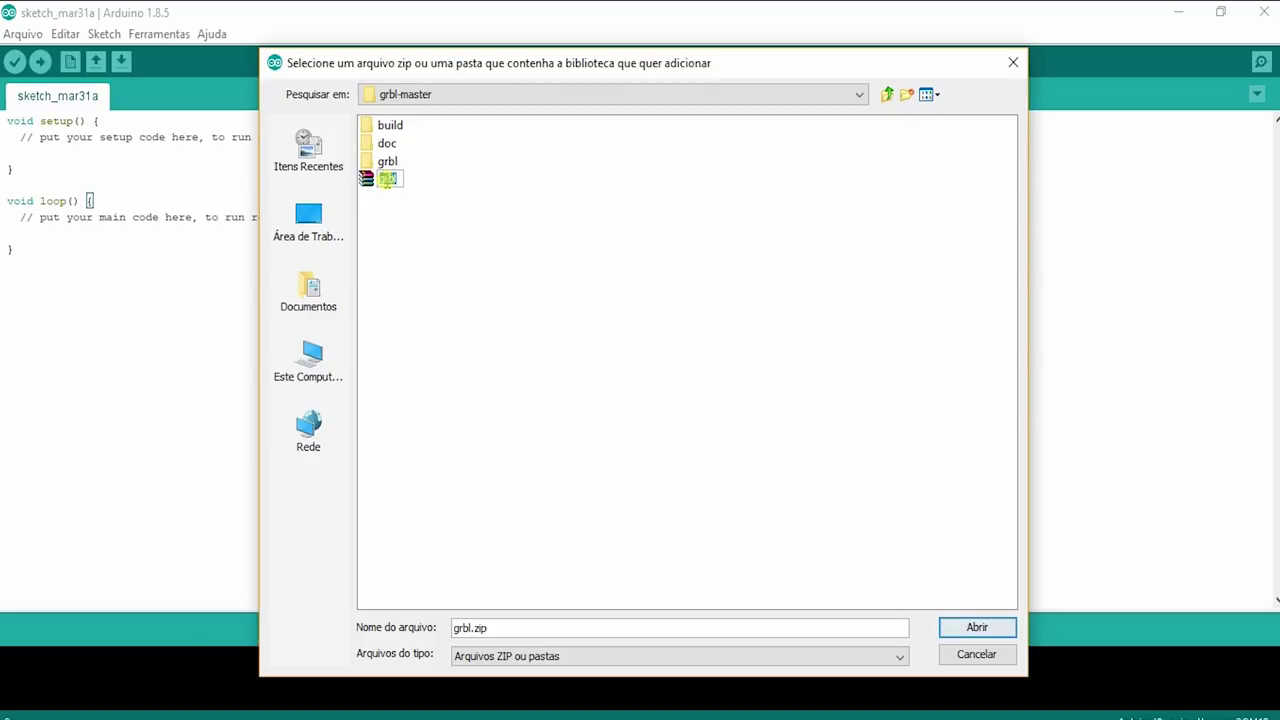
{"action": "double_click", "coordinate": [370, 182]}
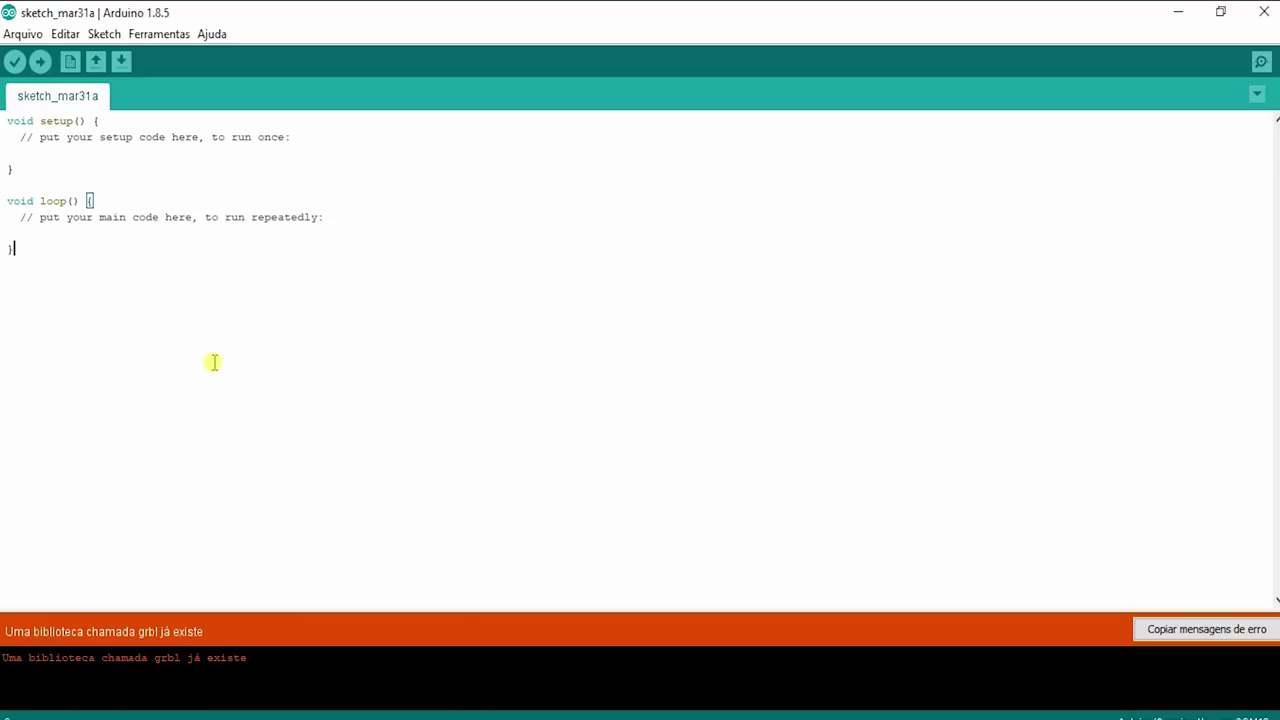
Open the grblUpload example of the grbl library in a maximized window and upload it to the board
{"action": "left_click", "coordinate": [24, 34]}
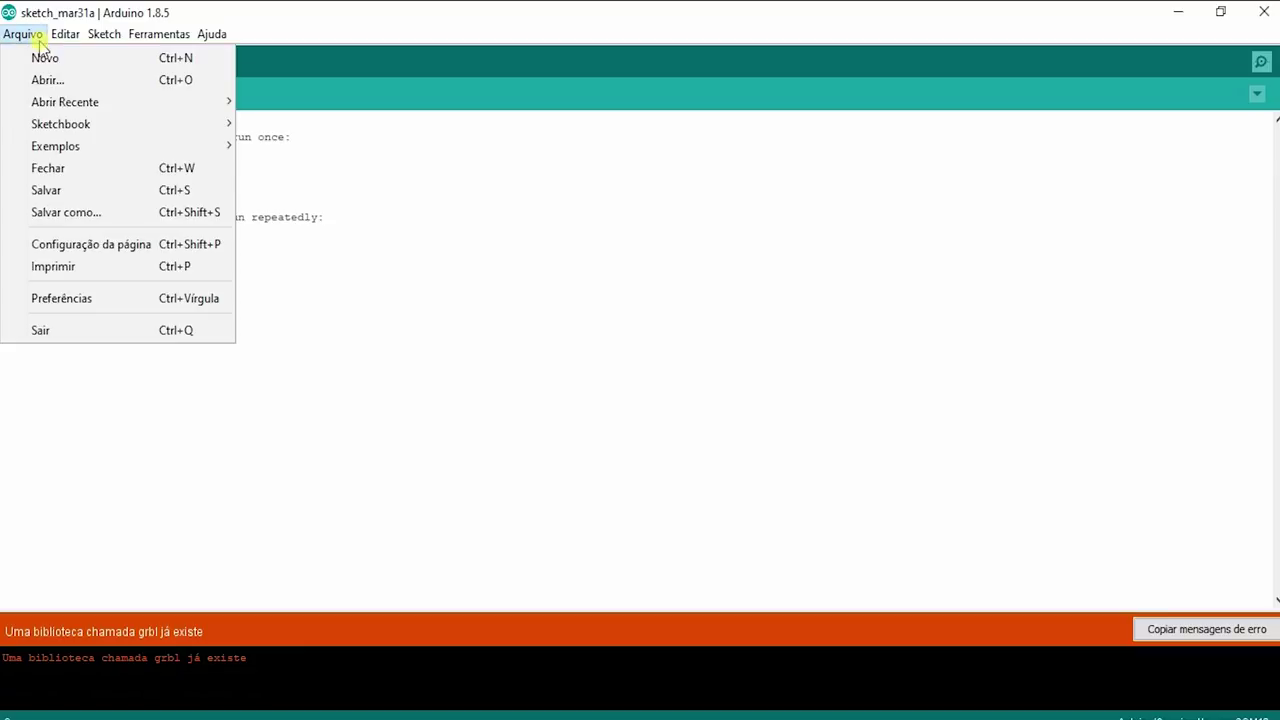
{"action": "left_click", "coordinate": [165, 145]}
{"action": "scroll", "coordinate": [334, 457], "scroll_direction": "down", "scroll_amount": 20}
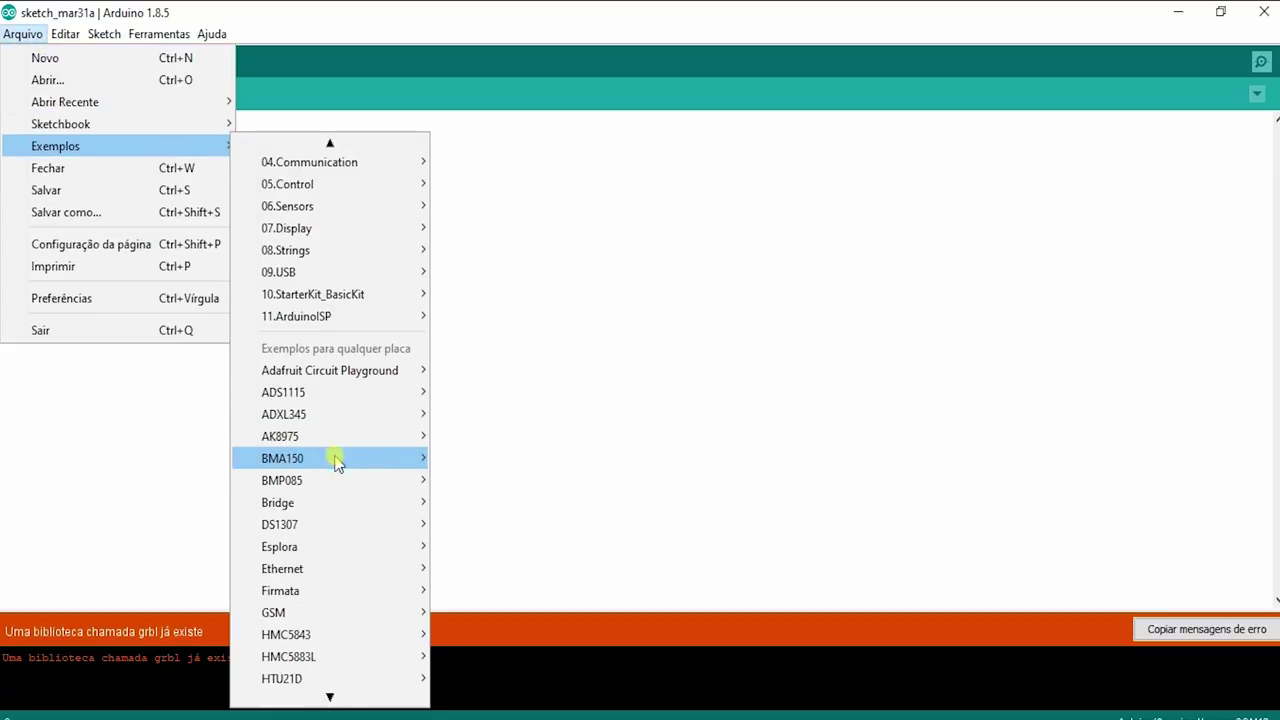
{"action": "scroll", "coordinate": [338, 463], "scroll_direction": "down", "scroll_amount": 20}
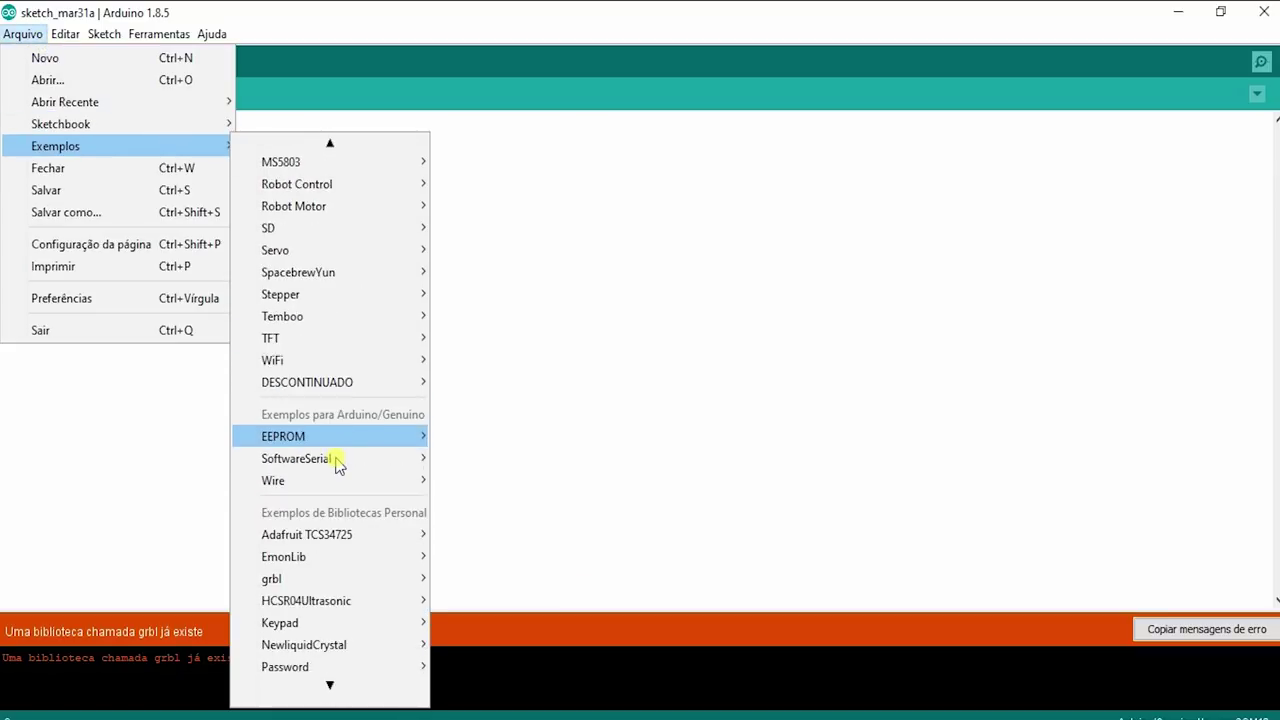
{"action": "mouse_move", "coordinate": [338, 463]}
{"action": "scroll", "coordinate": [338, 463], "scroll_direction": "up", "scroll_amount": 1}
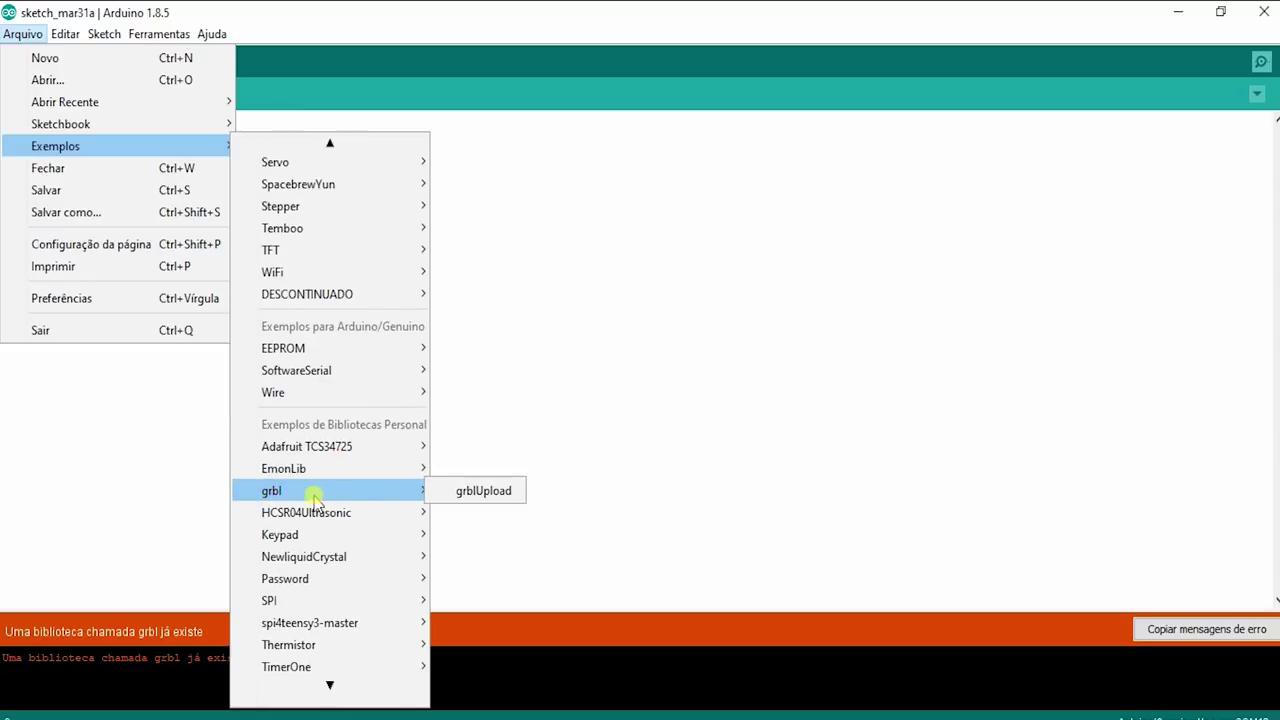
{"action": "left_click", "coordinate": [465, 492]}
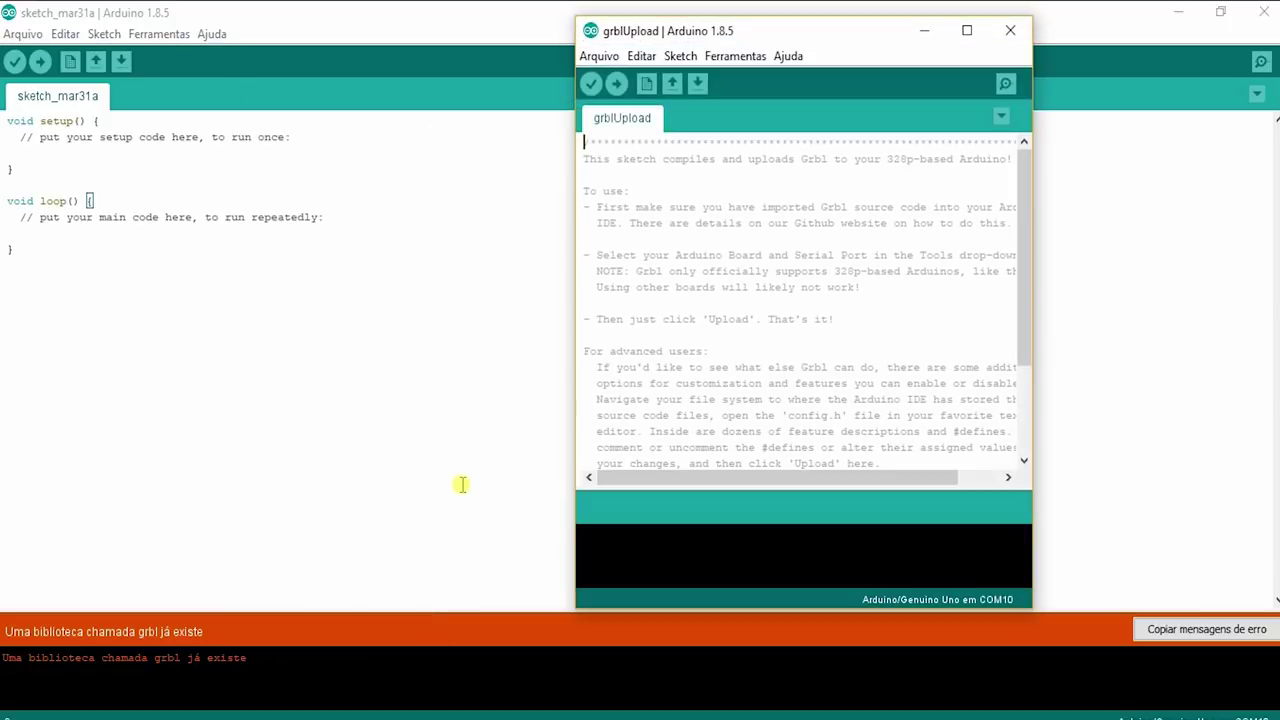
{"action": "left_click", "coordinate": [968, 29]}
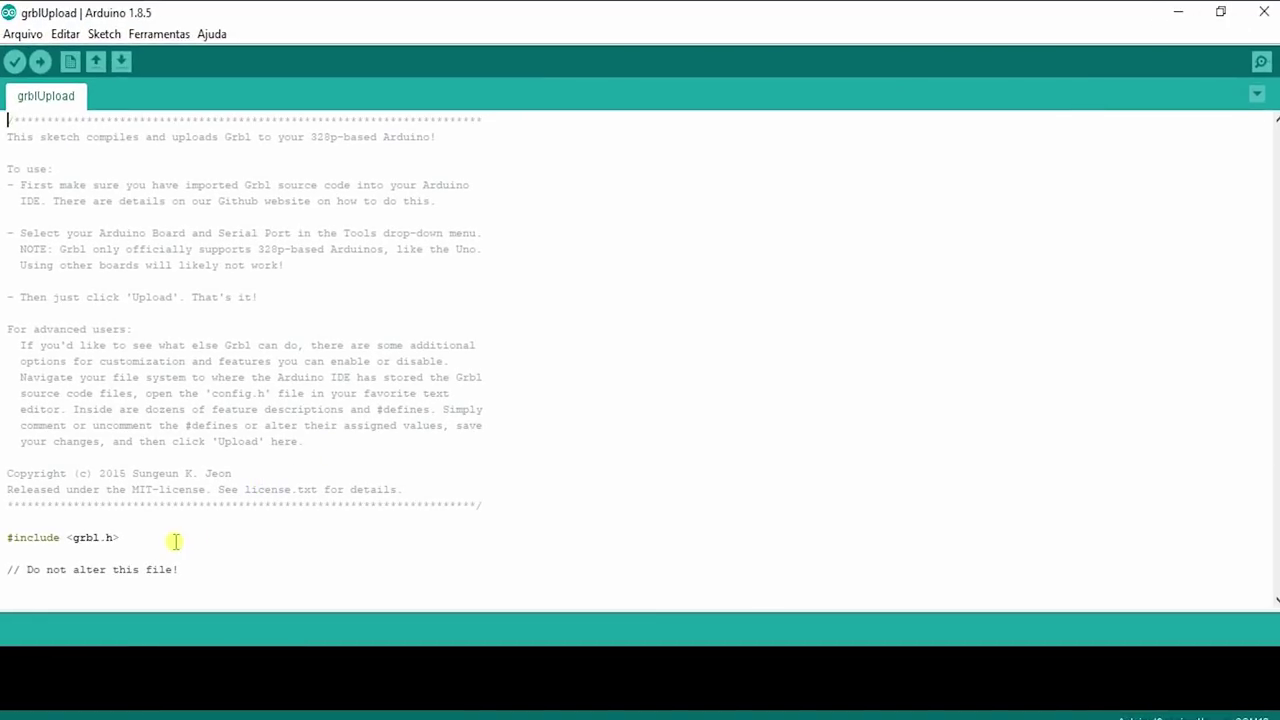
{"action": "left_click", "coordinate": [40, 62]}
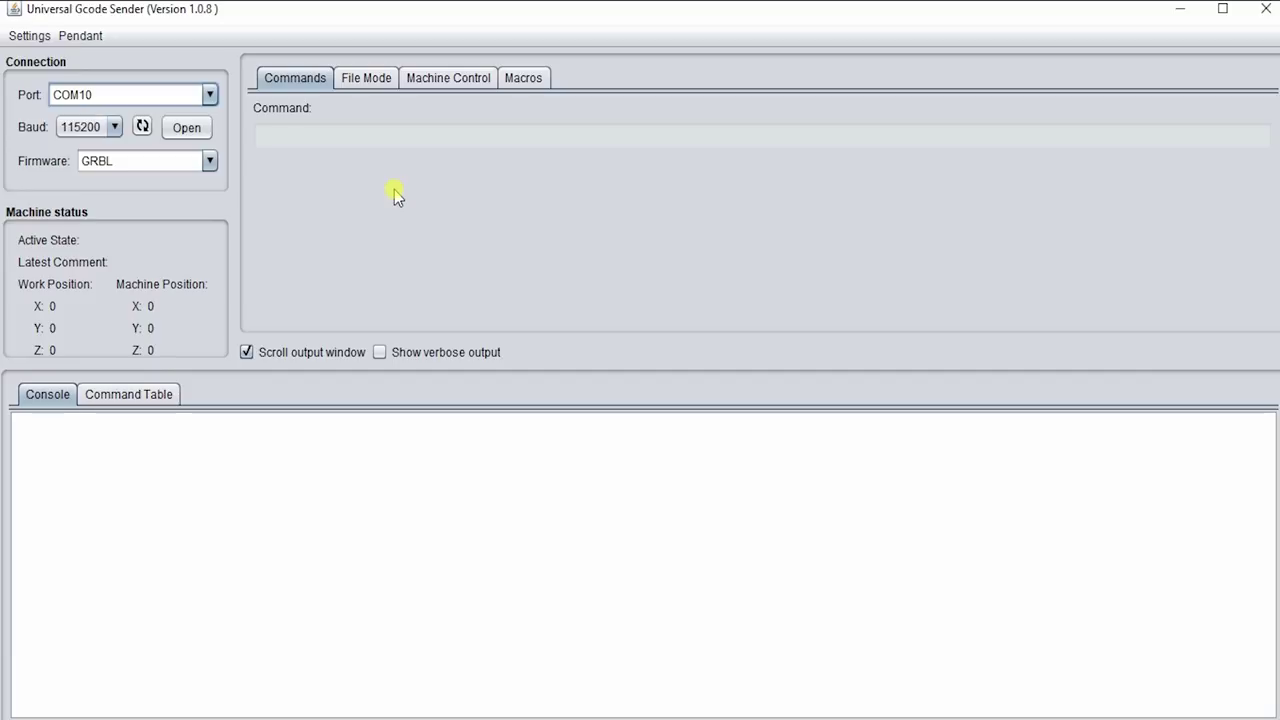
In Universal Gcode Sender, open the connection on port COM10 at 115200 baud with GRBL firmware
{"action": "left_click", "coordinate": [209, 94]}
{"action": "left_click", "coordinate": [183, 116]}
{"action": "left_click_drag", "start_coordinate": [92, 94], "coordinate": [46, 100]}
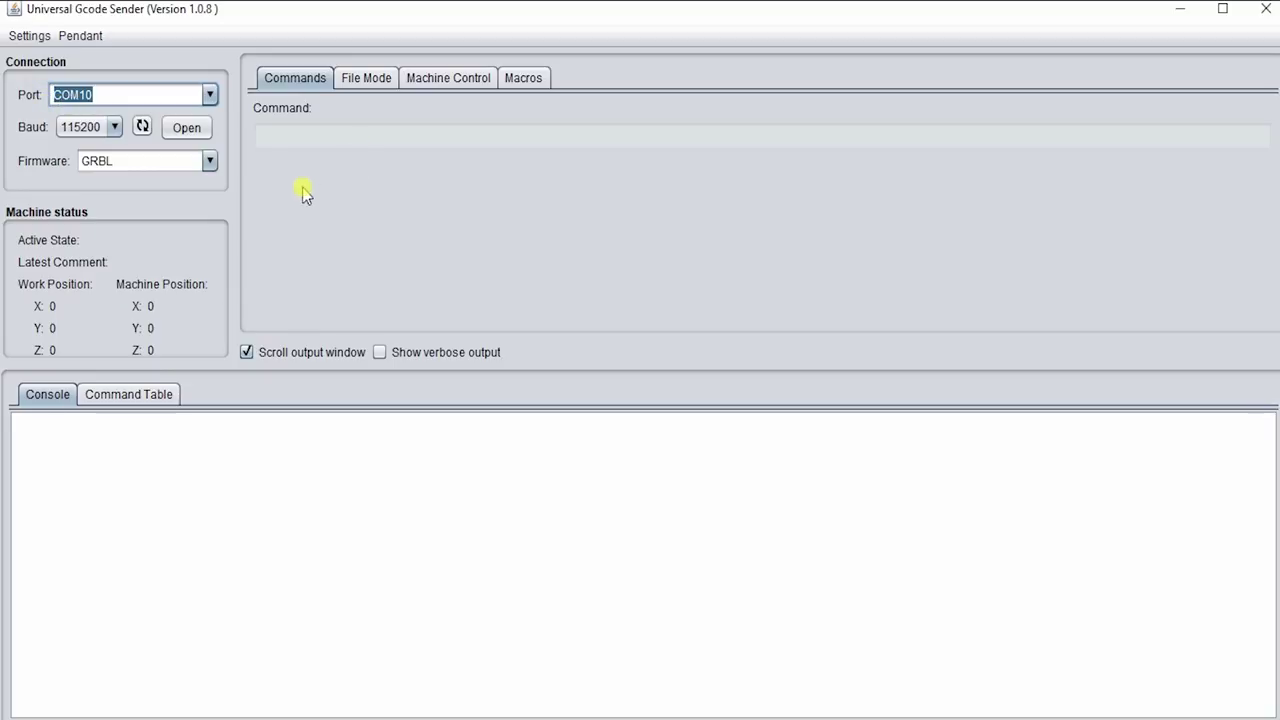
{"action": "left_click", "coordinate": [114, 127]}
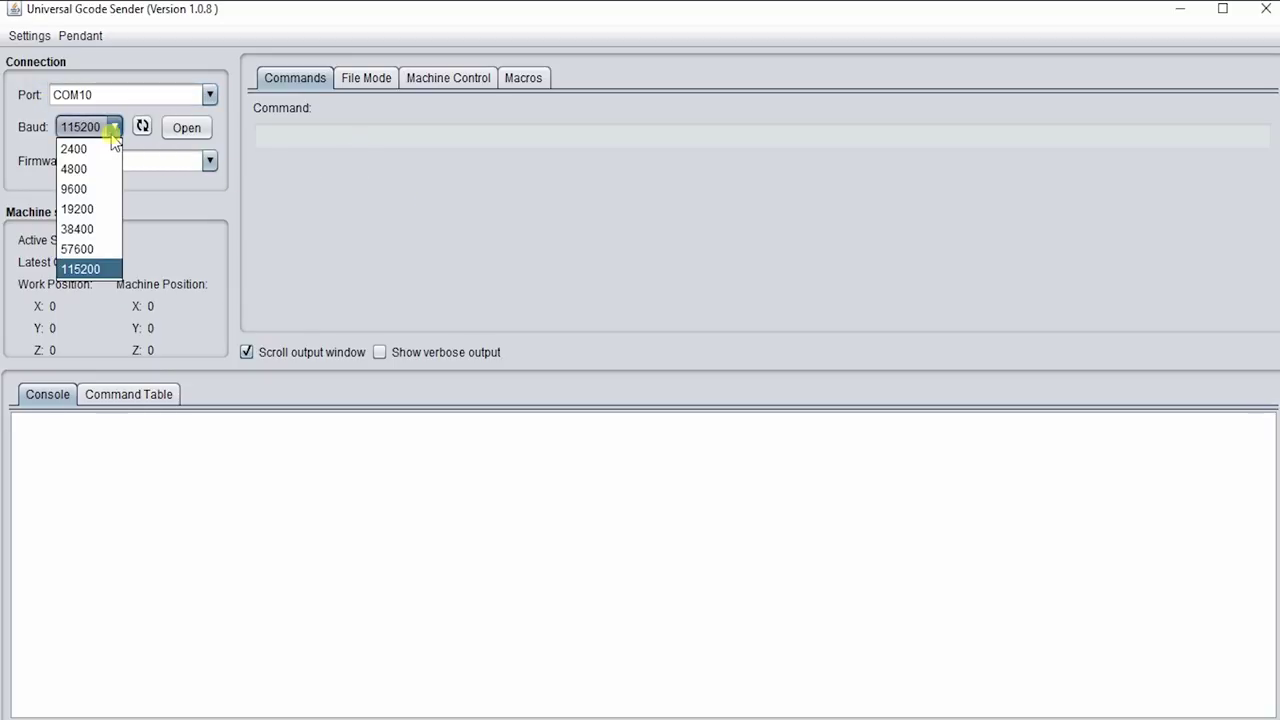
{"action": "left_click", "coordinate": [83, 270]}
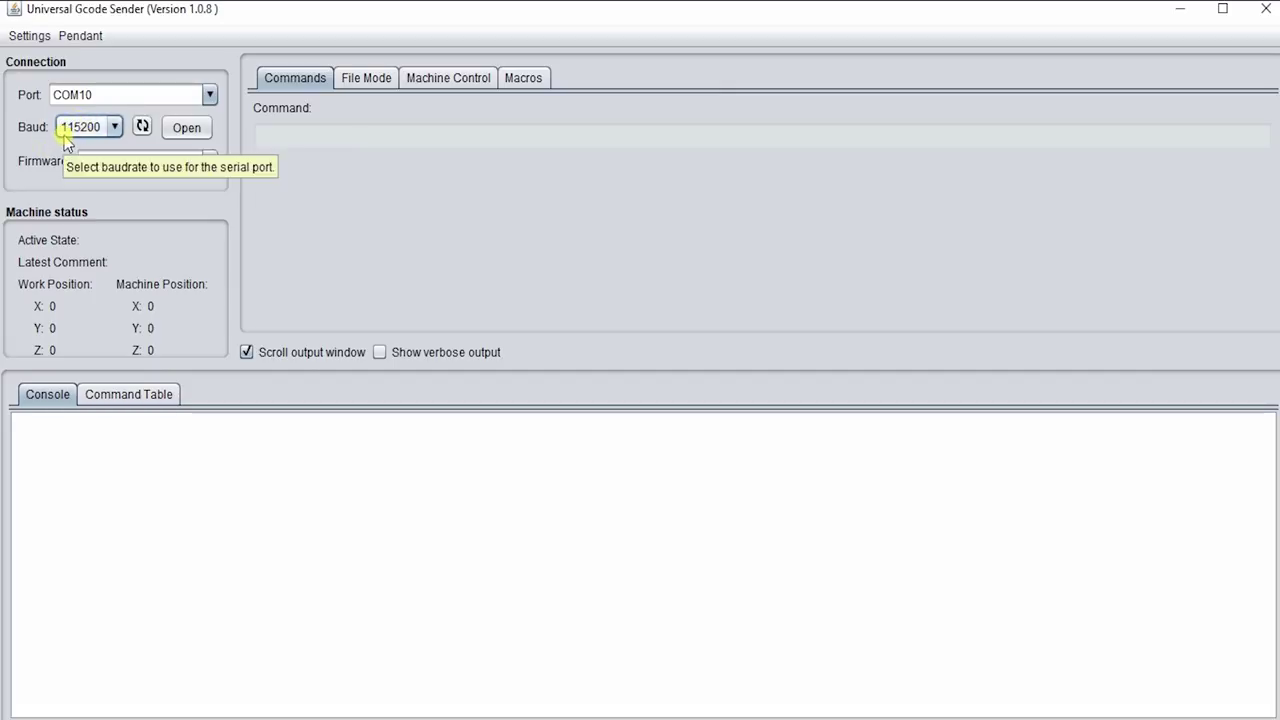
{"action": "left_click", "coordinate": [209, 161]}
{"action": "left_click", "coordinate": [207, 163]}
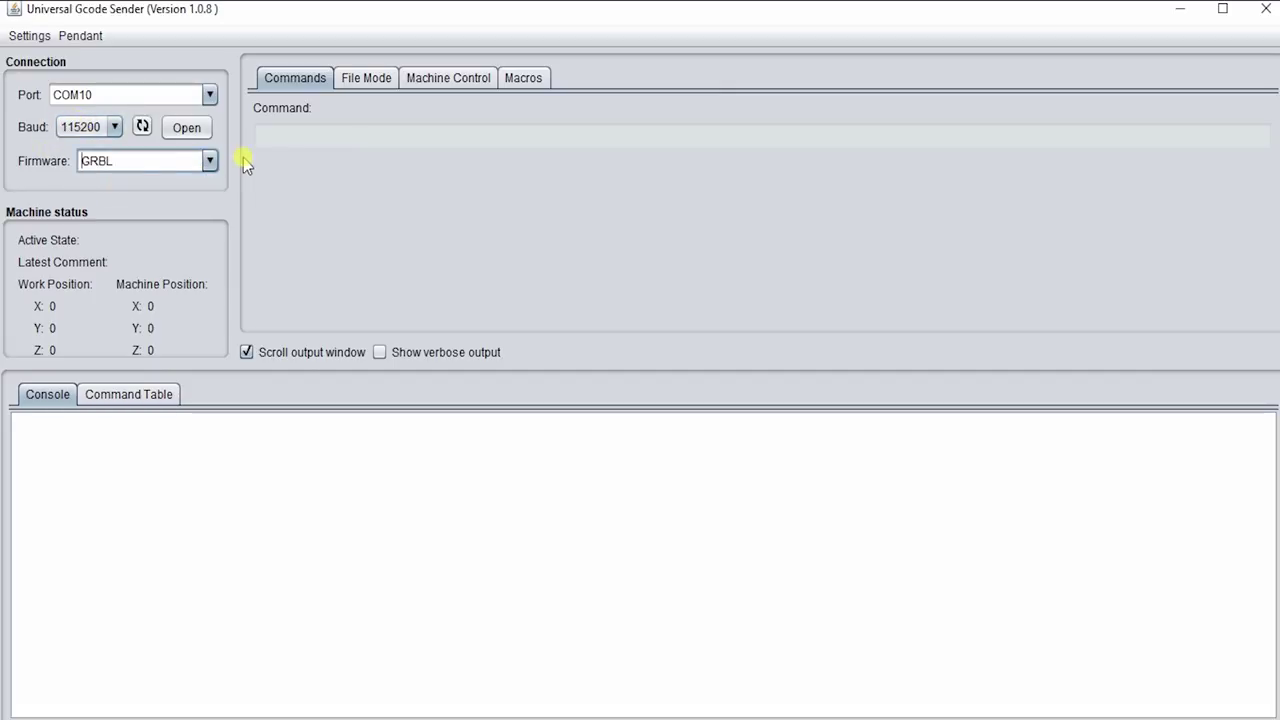
{"action": "left_click", "coordinate": [188, 130]}
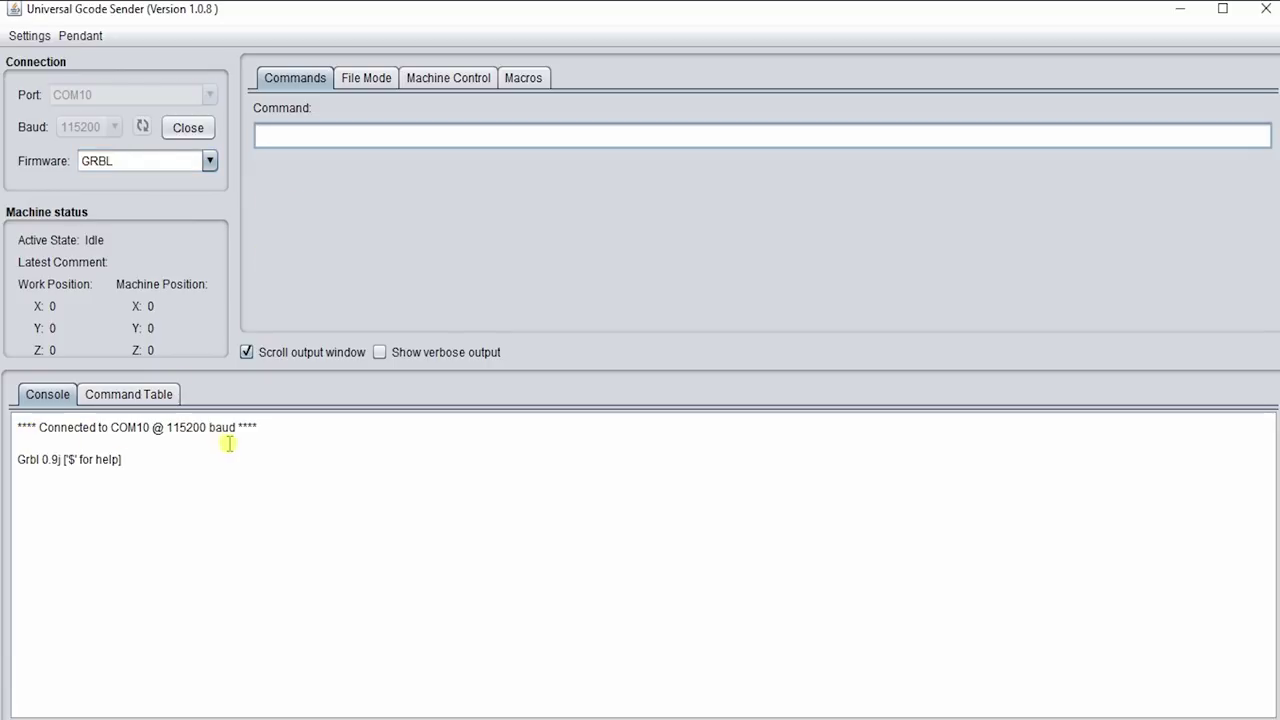
Check the port, baud rate and Grbl version reported in the console
{"action": "left_click_drag", "start_coordinate": [68, 427], "coordinate": [214, 428]}
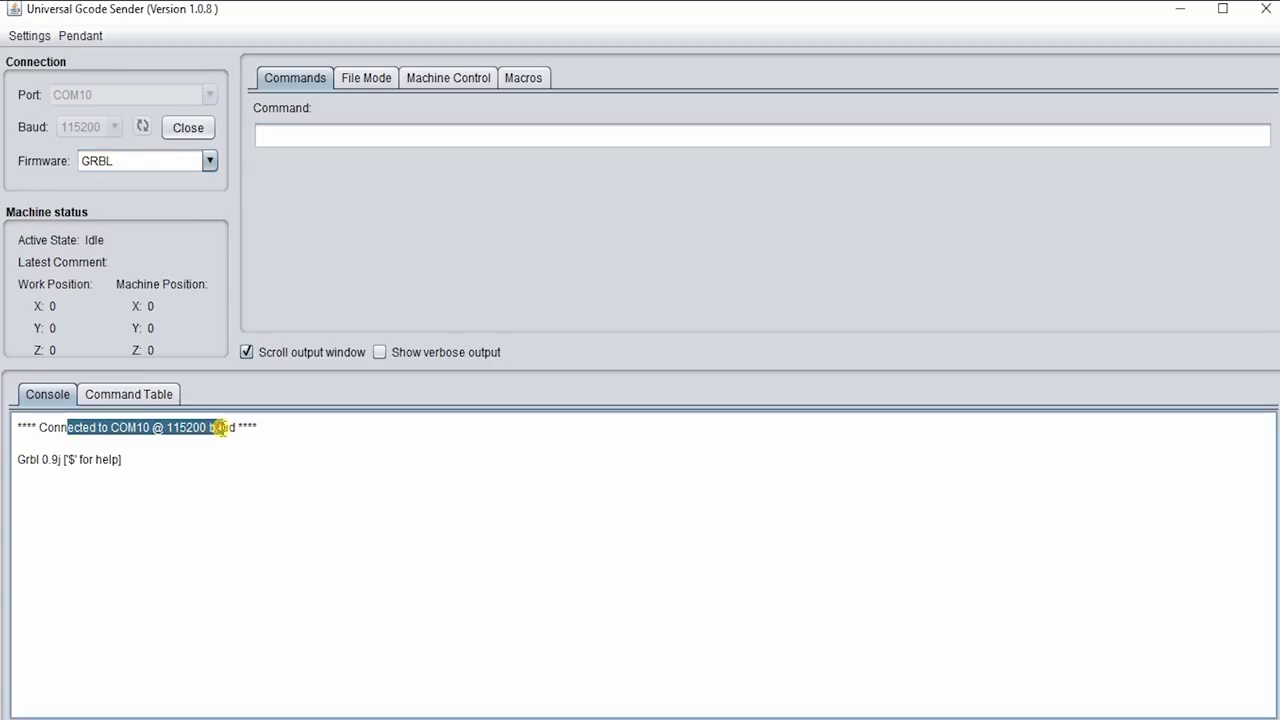
{"action": "left_click", "coordinate": [134, 428]}
{"action": "left_click_drag", "start_coordinate": [110, 428], "coordinate": [207, 428]}
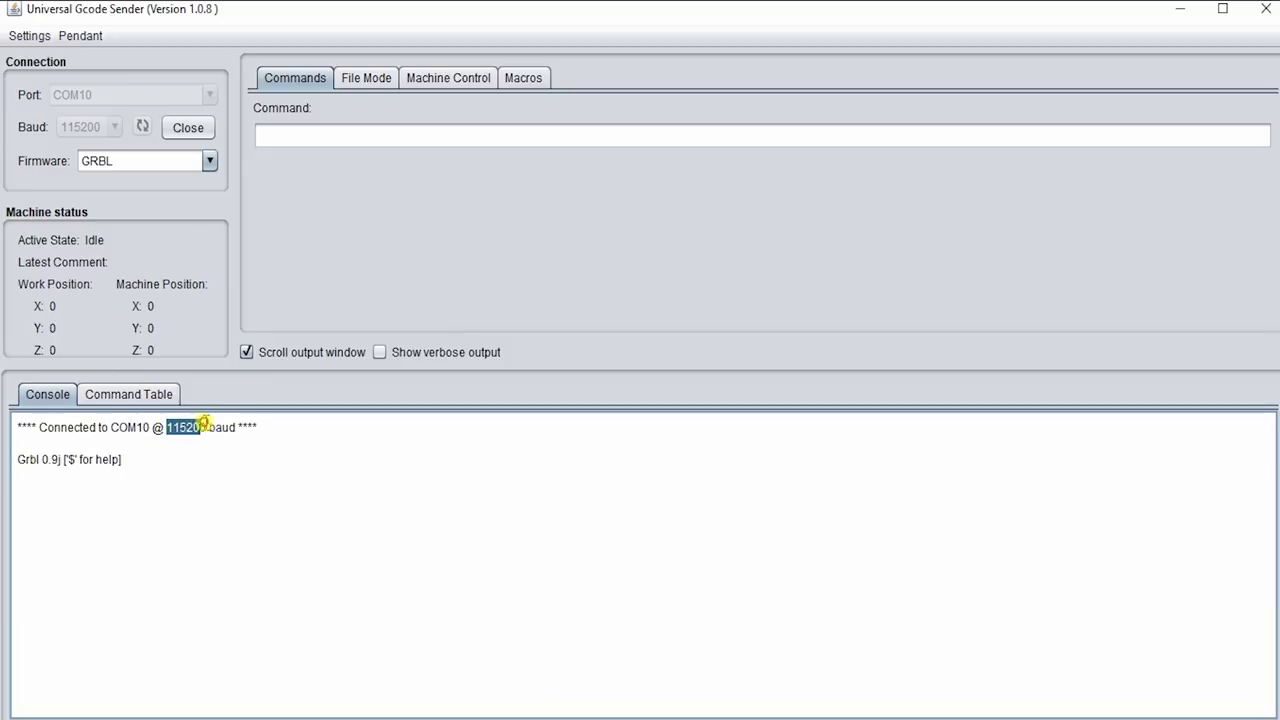
{"action": "left_click_drag", "start_coordinate": [18, 460], "coordinate": [70, 459]}
{"action": "left_click", "coordinate": [137, 459]}
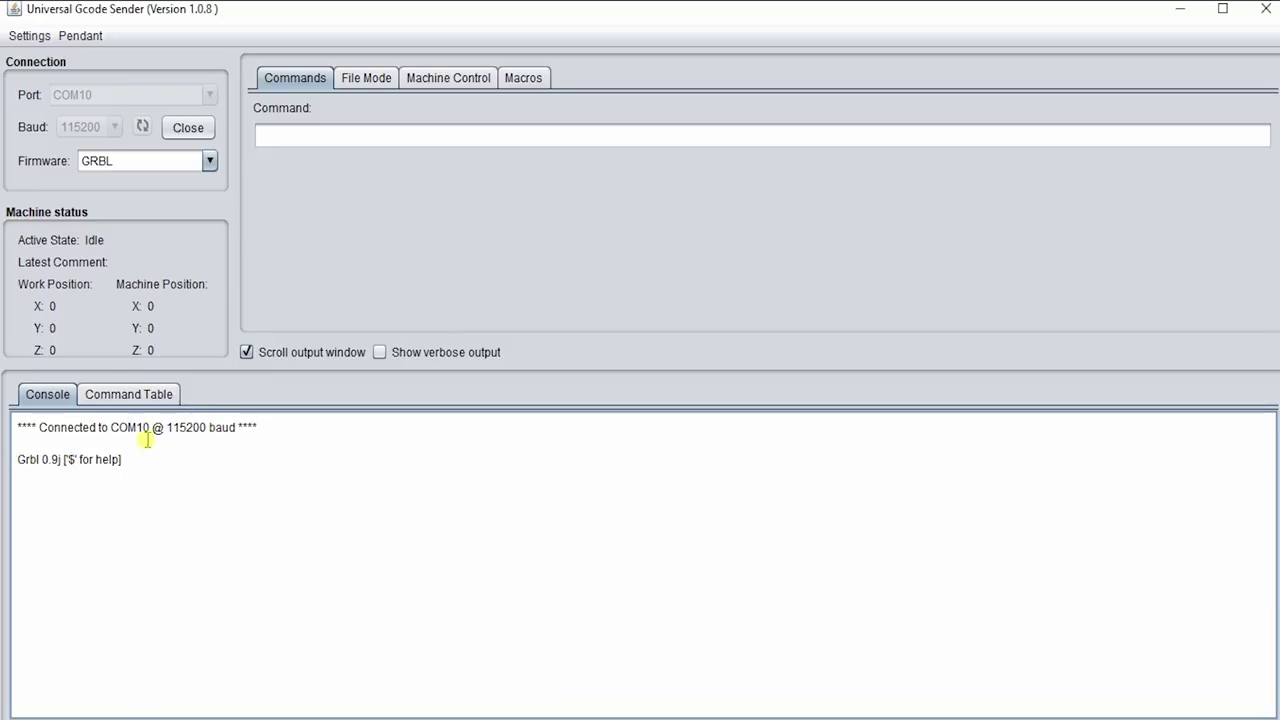
Open the GRBL firmware settings table and enlarge its window to view the entries down to $132
{"action": "left_click", "coordinate": [38, 38]}
{"action": "mouse_move", "coordinate": [63, 80]}
{"action": "left_click", "coordinate": [175, 86]}
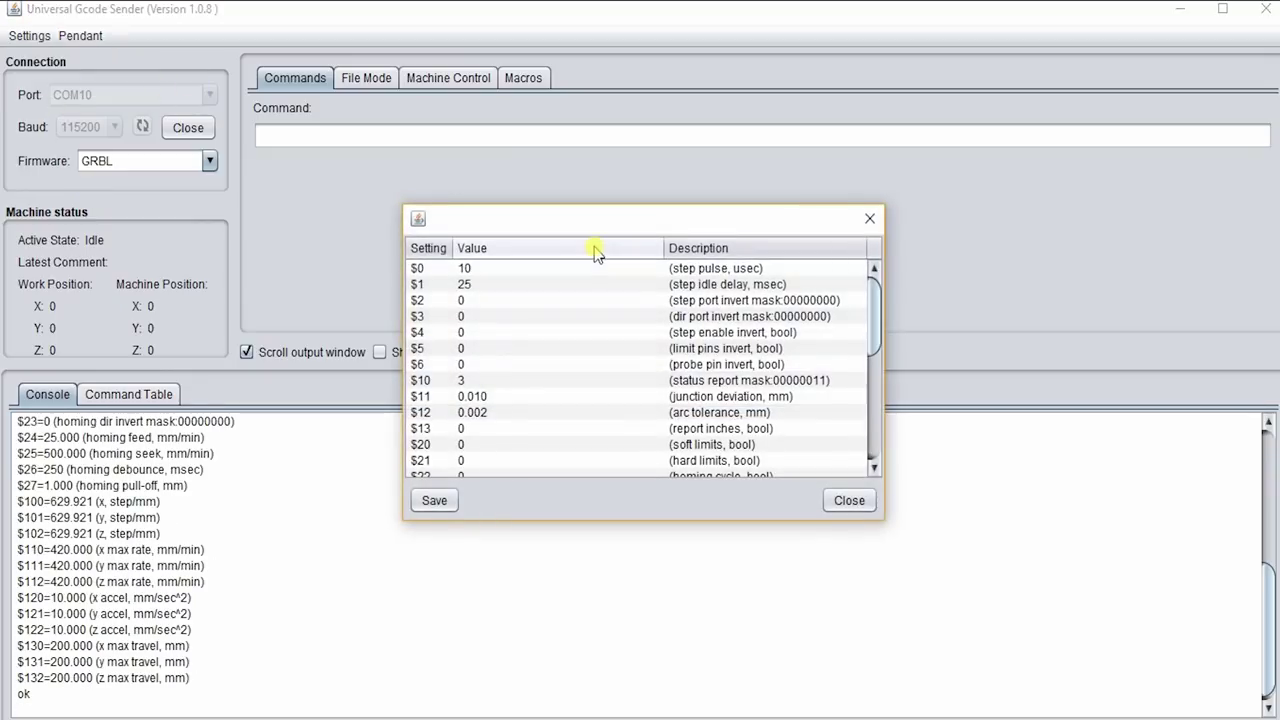
{"action": "left_click_drag", "start_coordinate": [678, 222], "coordinate": [585, 112]}
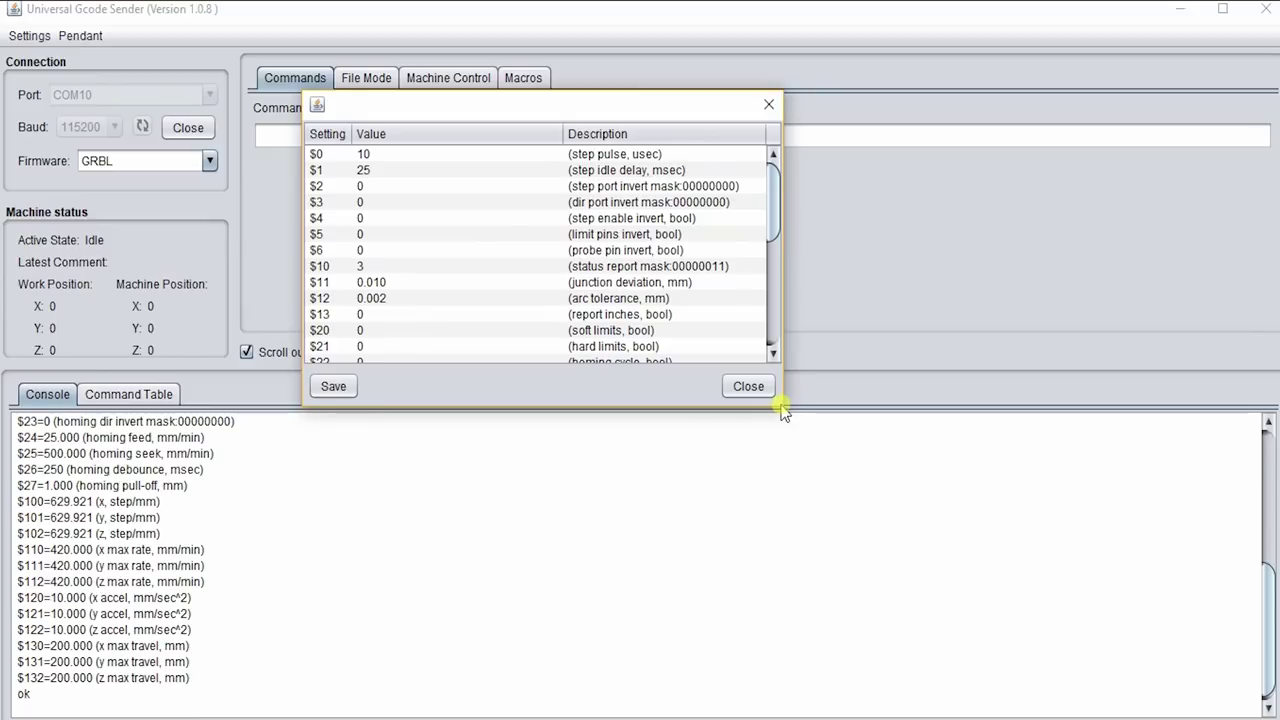
{"action": "left_click_drag", "start_coordinate": [785, 406], "coordinate": [947, 632]}
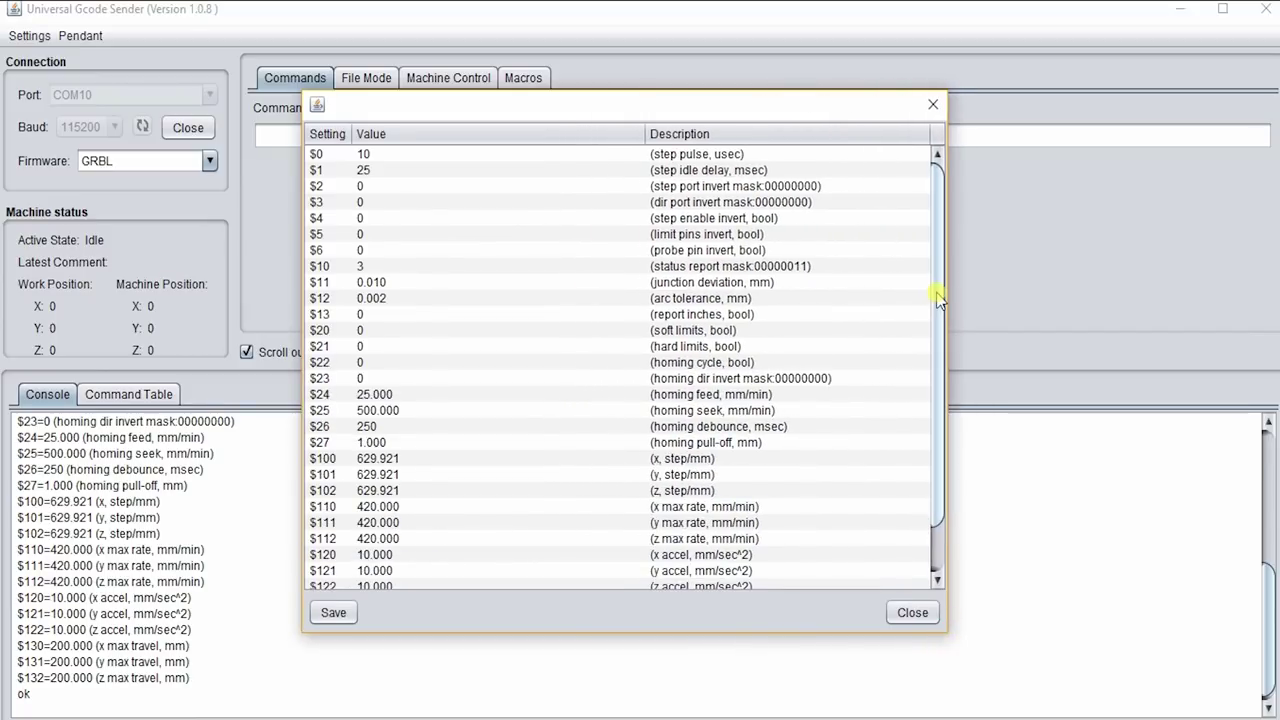
{"action": "left_click_drag", "start_coordinate": [934, 271], "coordinate": [909, 609]}
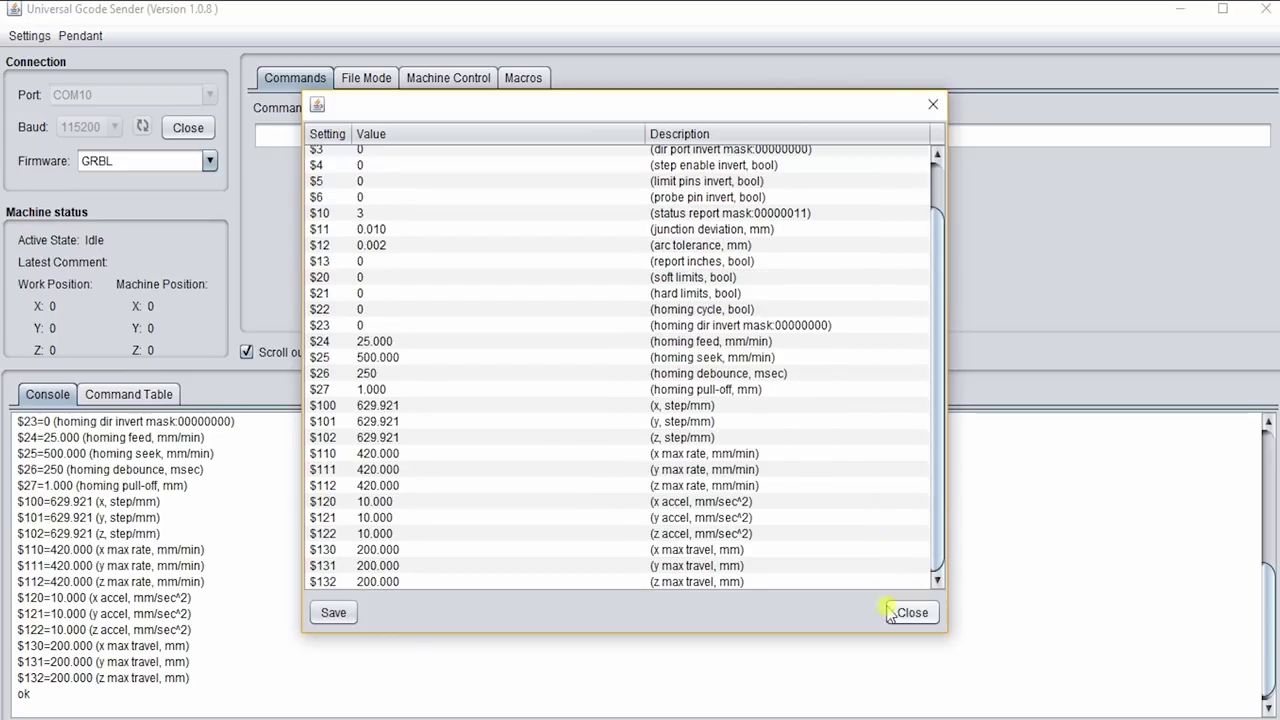
Examine the X, Y and Z step/mm settings $100 to $102, opening the $102 value without changing it
{"action": "left_click", "coordinate": [322, 406]}
{"action": "left_click", "coordinate": [327, 421]}
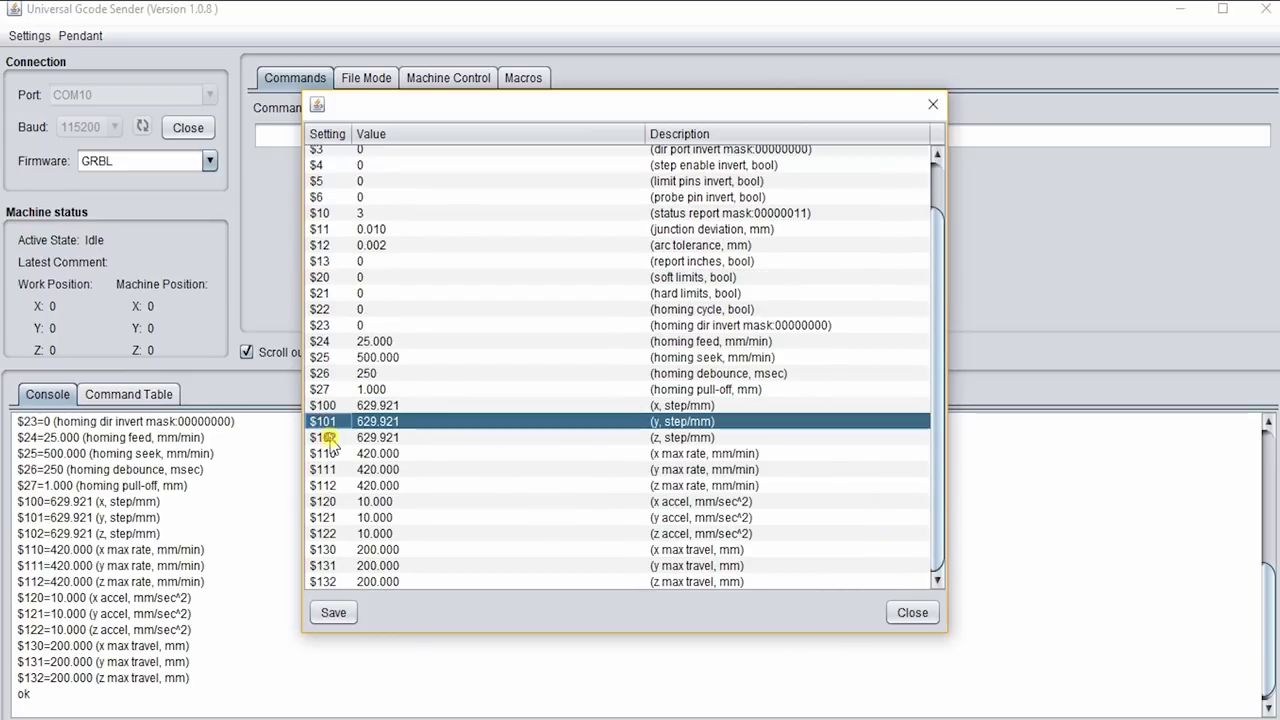
{"action": "left_click", "coordinate": [330, 440]}
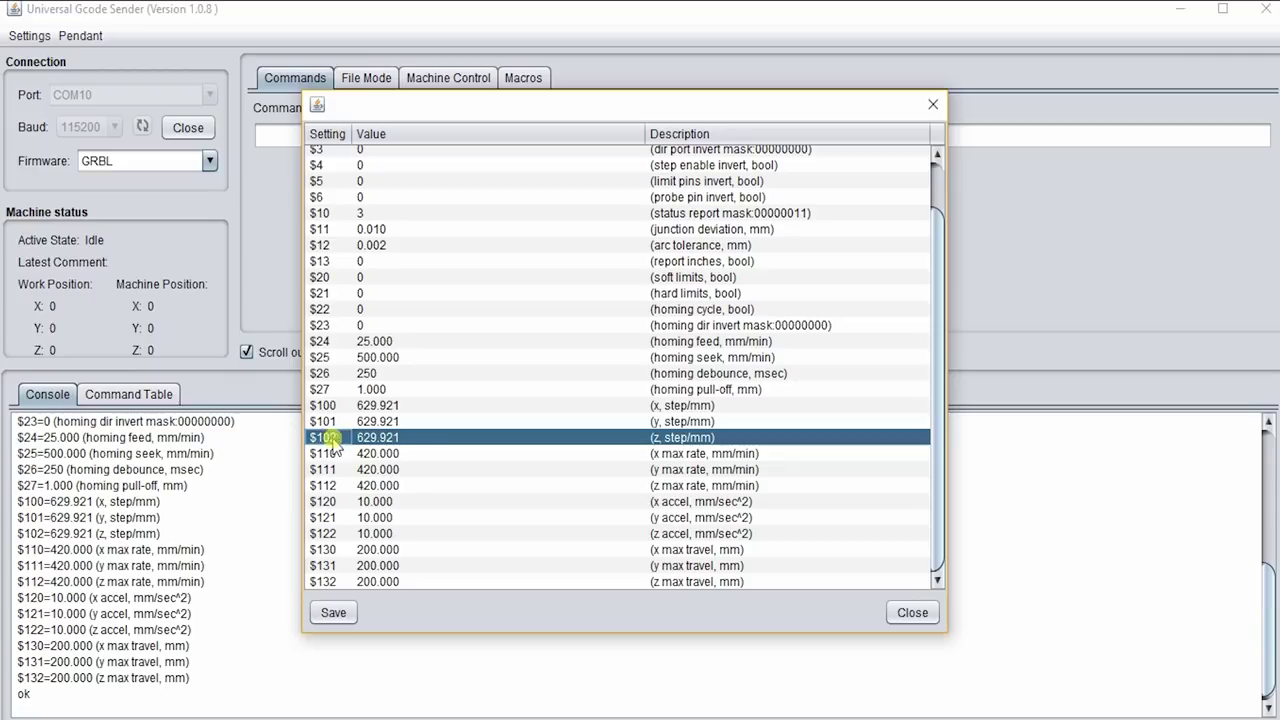
{"action": "double_click", "coordinate": [406, 443]}
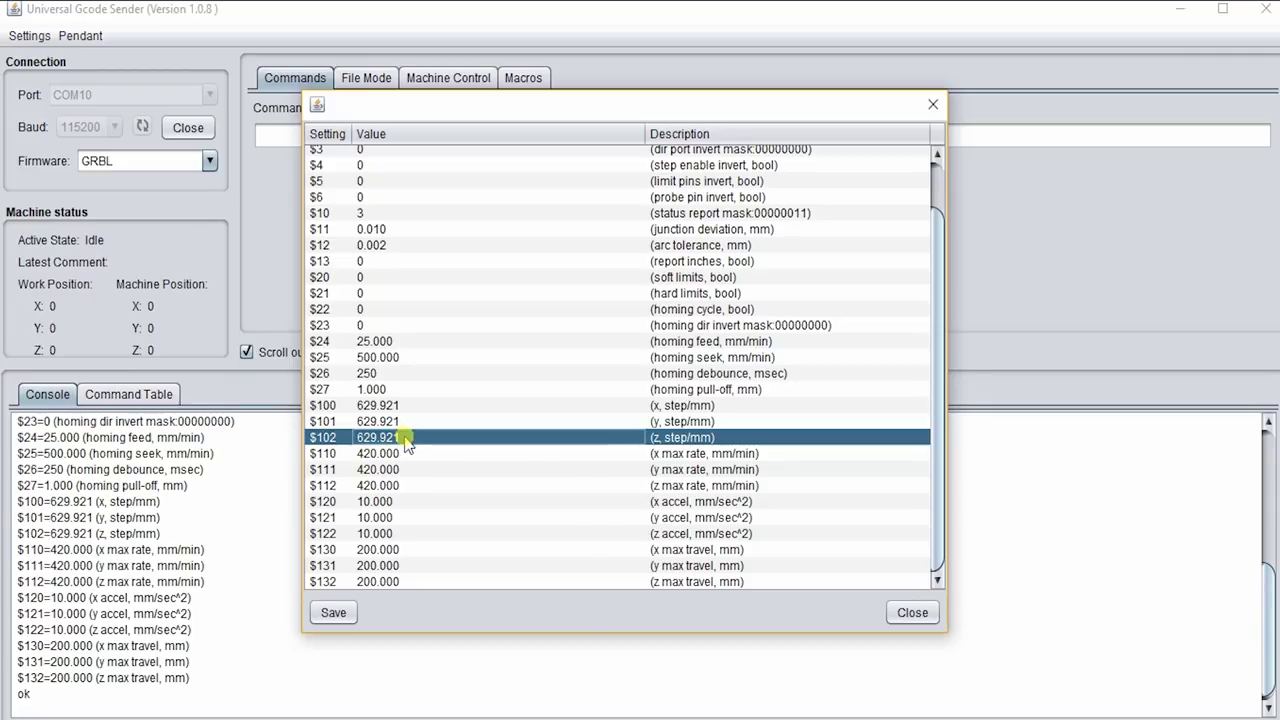
{"action": "left_click_drag", "start_coordinate": [398, 440], "coordinate": [358, 432]}
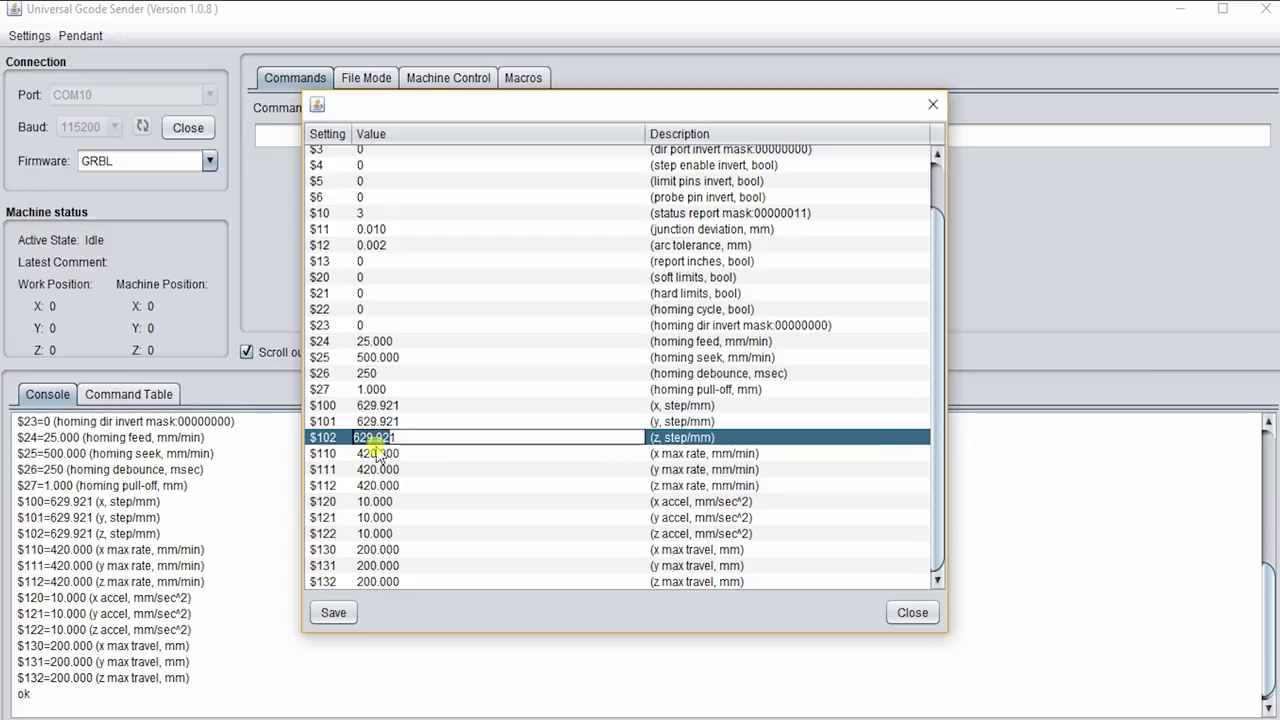
{"action": "left_click", "coordinate": [398, 438]}
{"action": "left_click", "coordinate": [388, 437]}
{"action": "double_click", "coordinate": [376, 435]}
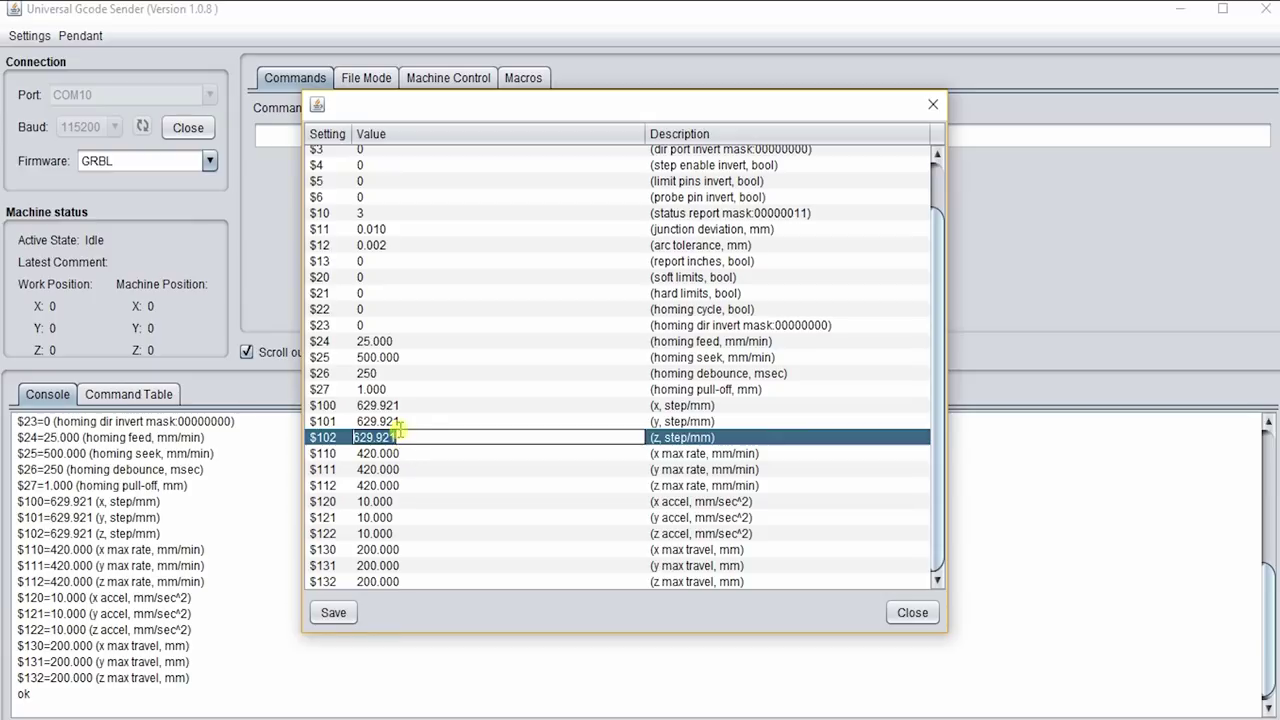
{"action": "left_click", "coordinate": [443, 421]}
{"action": "left_click", "coordinate": [669, 405]}
{"action": "left_click", "coordinate": [663, 440]}
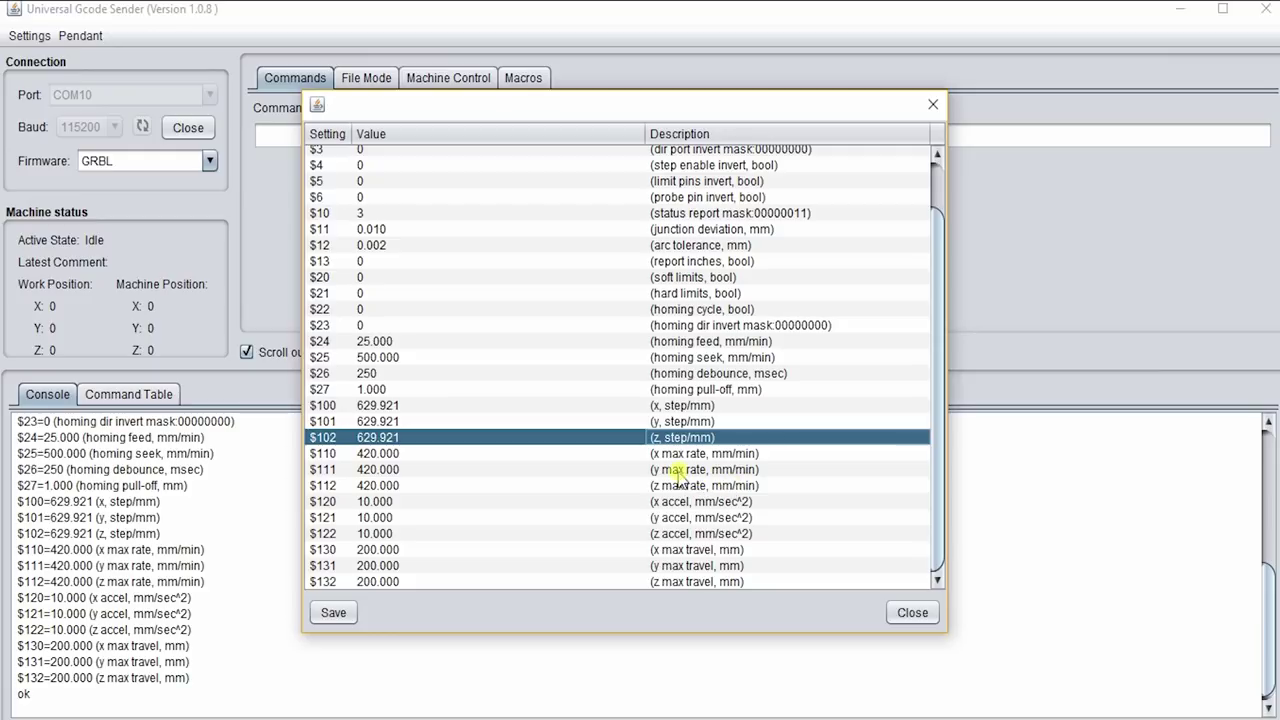
Examine the X, Y and Z max rate settings $110 to $112
{"action": "left_click", "coordinate": [372, 455]}
{"action": "left_click", "coordinate": [374, 486]}
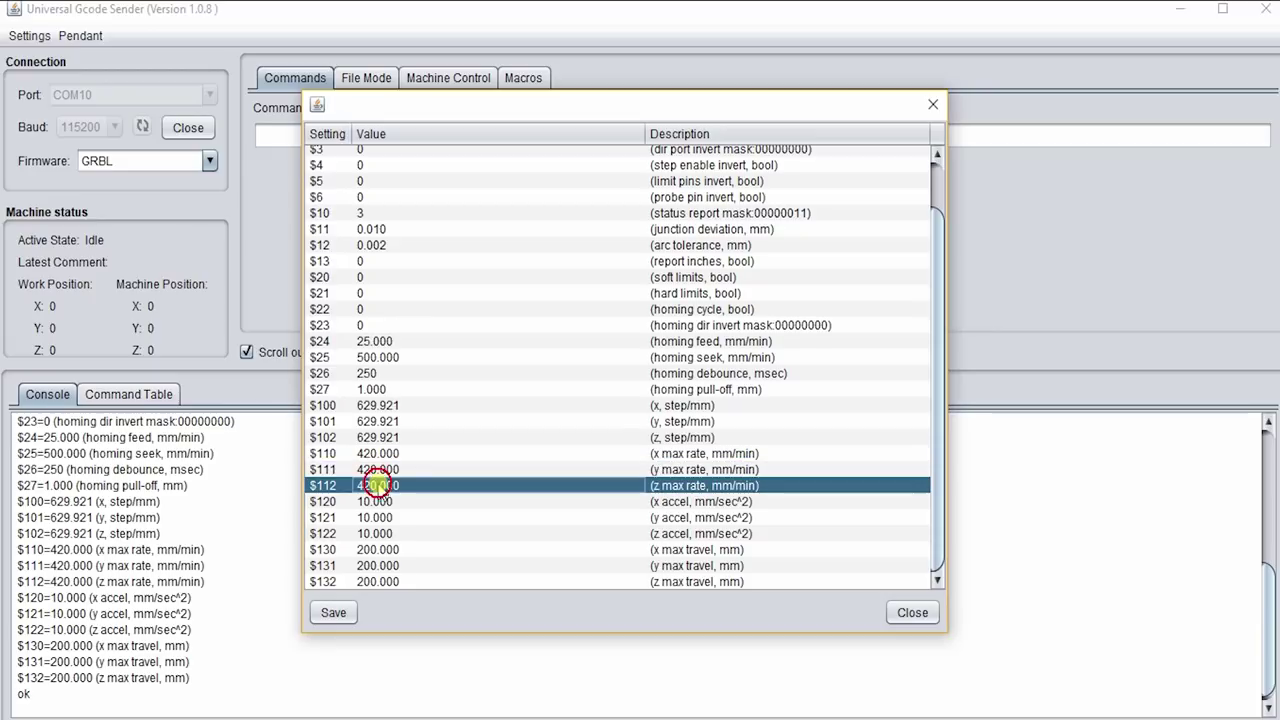
{"action": "left_click", "coordinate": [323, 453]}
{"action": "left_click", "coordinate": [320, 469]}
{"action": "left_click", "coordinate": [317, 485]}
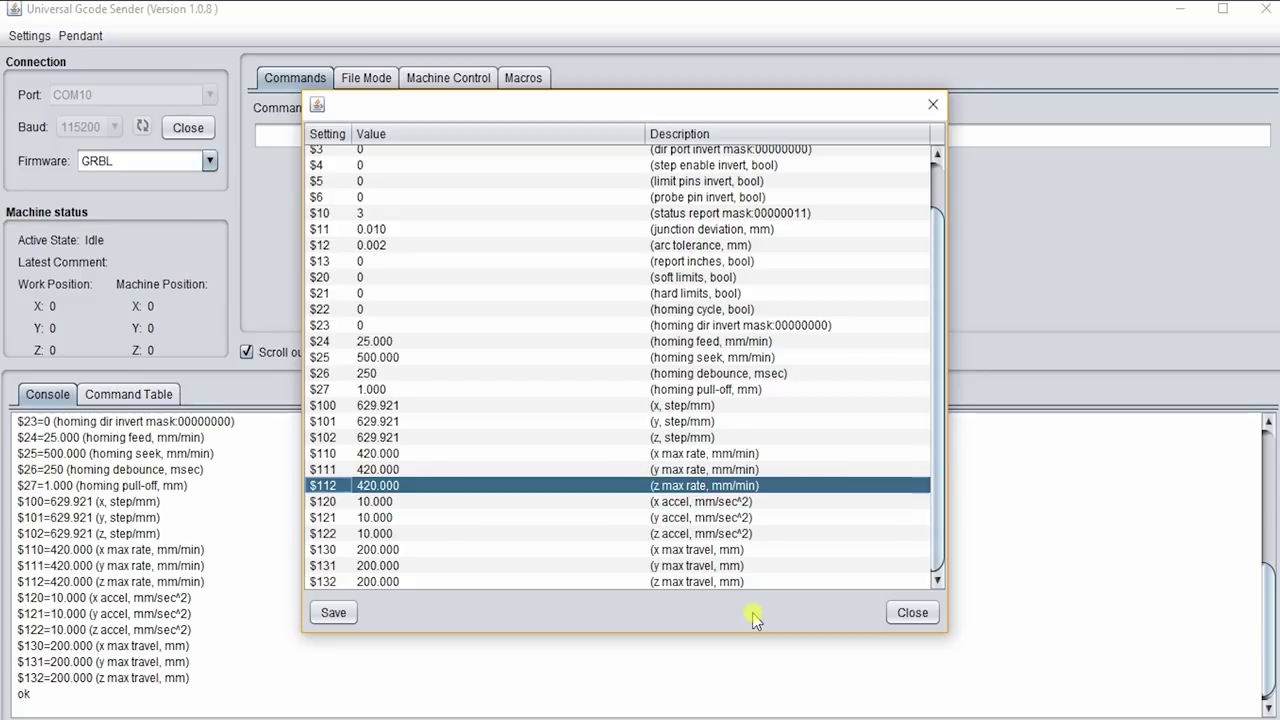
Review the step/mm values of the three axes, $100 to $102, once more in the settings table
{"action": "scroll", "coordinate": [665, 440], "scroll_direction": "up", "scroll_amount": 2}
{"action": "scroll", "coordinate": [486, 452], "scroll_direction": "down", "scroll_amount": 2}
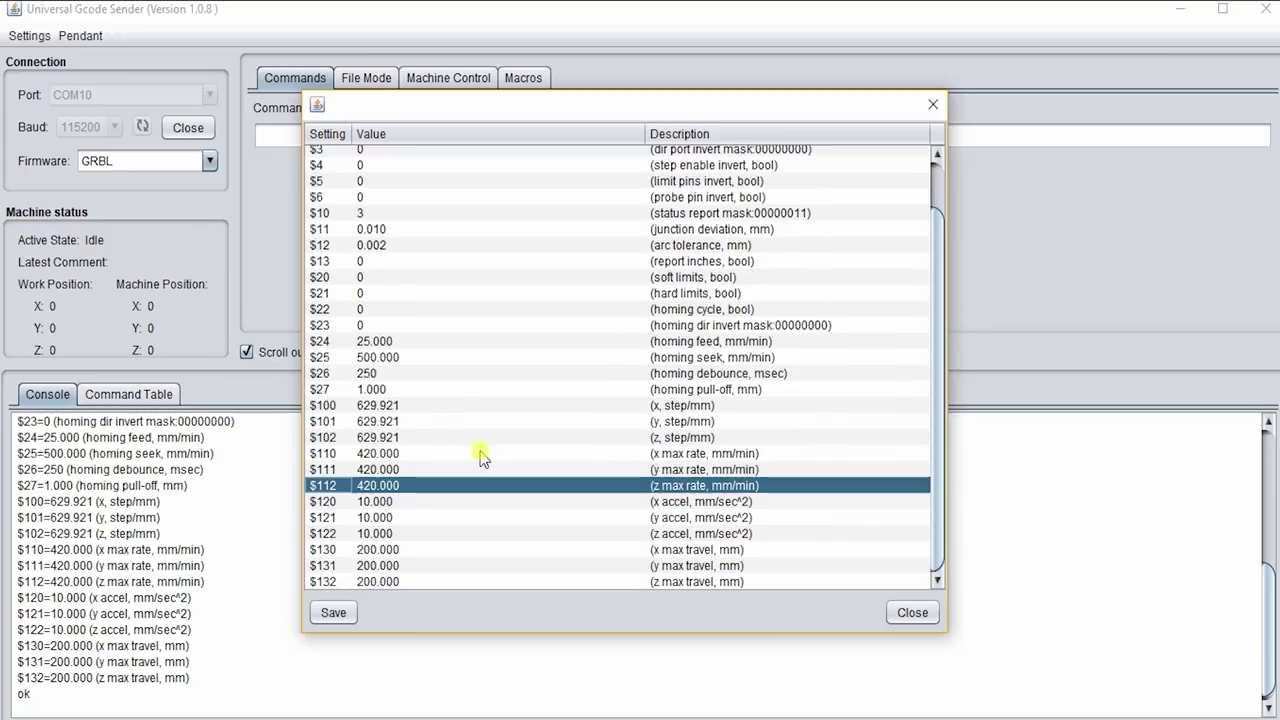
{"action": "left_click", "coordinate": [383, 421]}
{"action": "left_click", "coordinate": [384, 437]}
{"action": "left_click", "coordinate": [386, 421]}
{"action": "left_click", "coordinate": [397, 406]}
{"action": "left_click", "coordinate": [389, 421]}
{"action": "left_click", "coordinate": [388, 438]}
{"action": "left_click", "coordinate": [396, 421]}
{"action": "left_click", "coordinate": [396, 406]}
{"action": "left_click", "coordinate": [396, 421]}
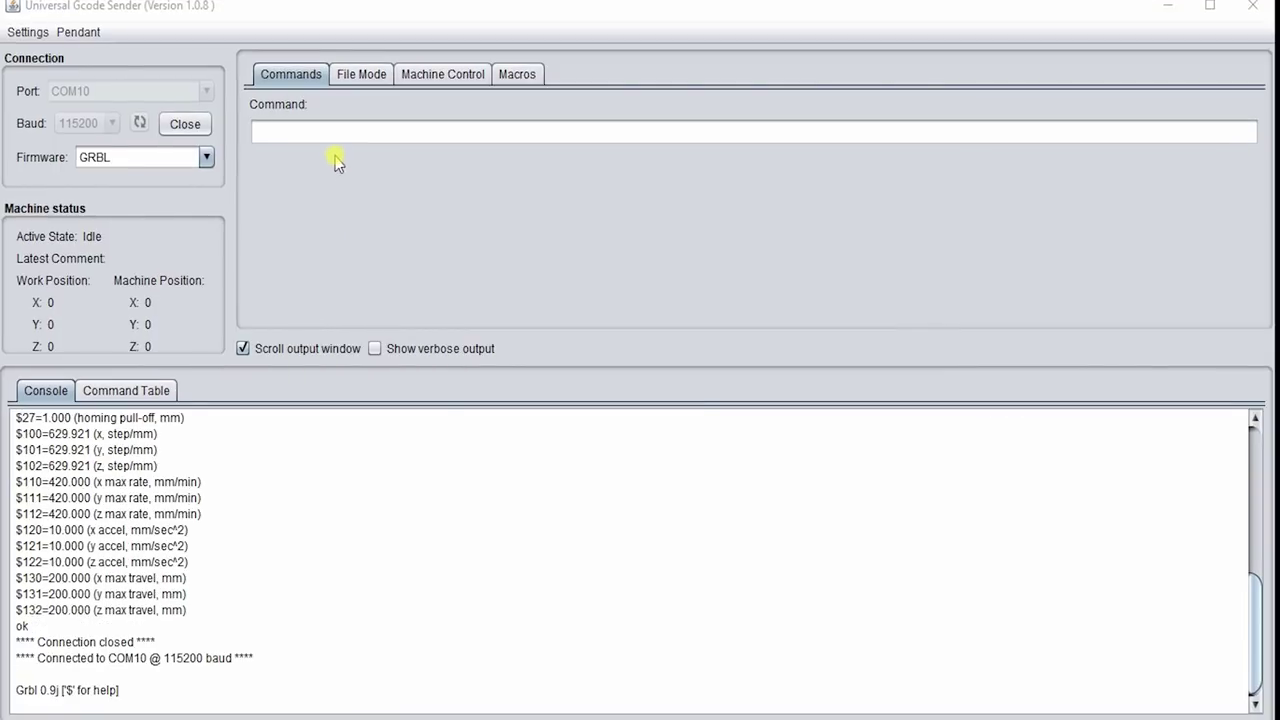
Look over the file-sending page, and open the machine control page for jogging the axes in millimeters
{"action": "left_click", "coordinate": [358, 78]}
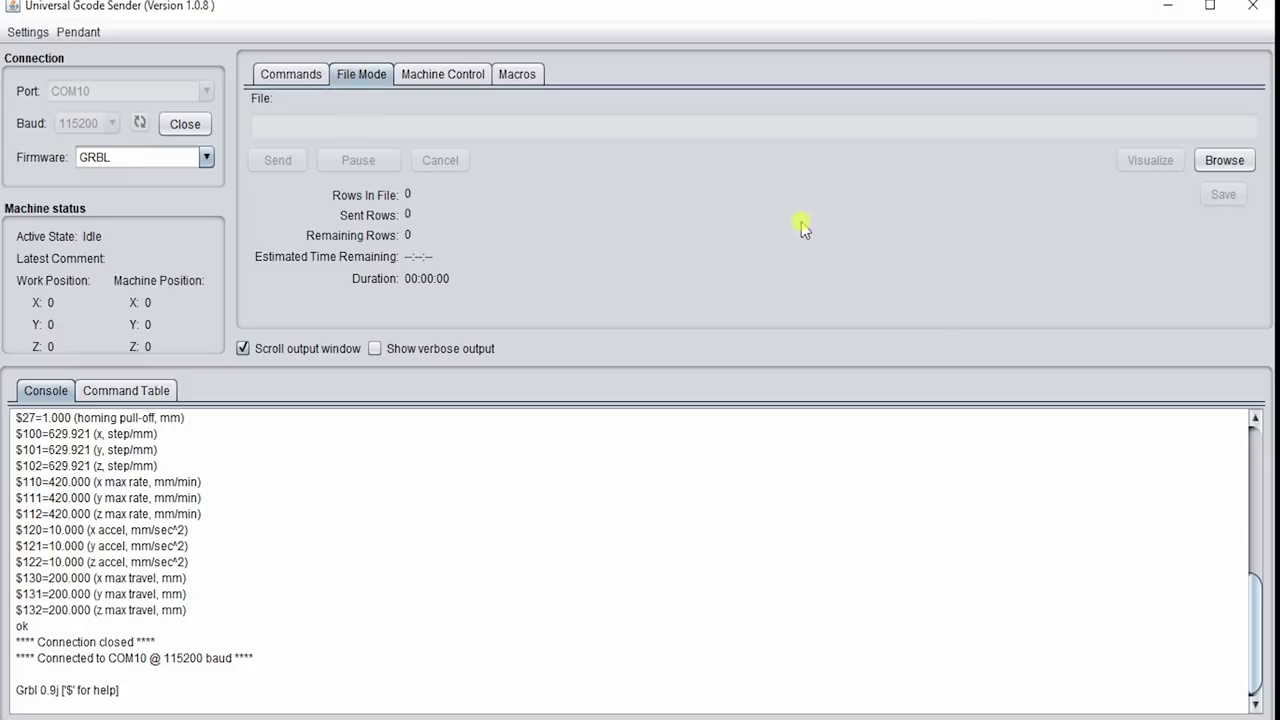
{"action": "left_click", "coordinate": [420, 77]}
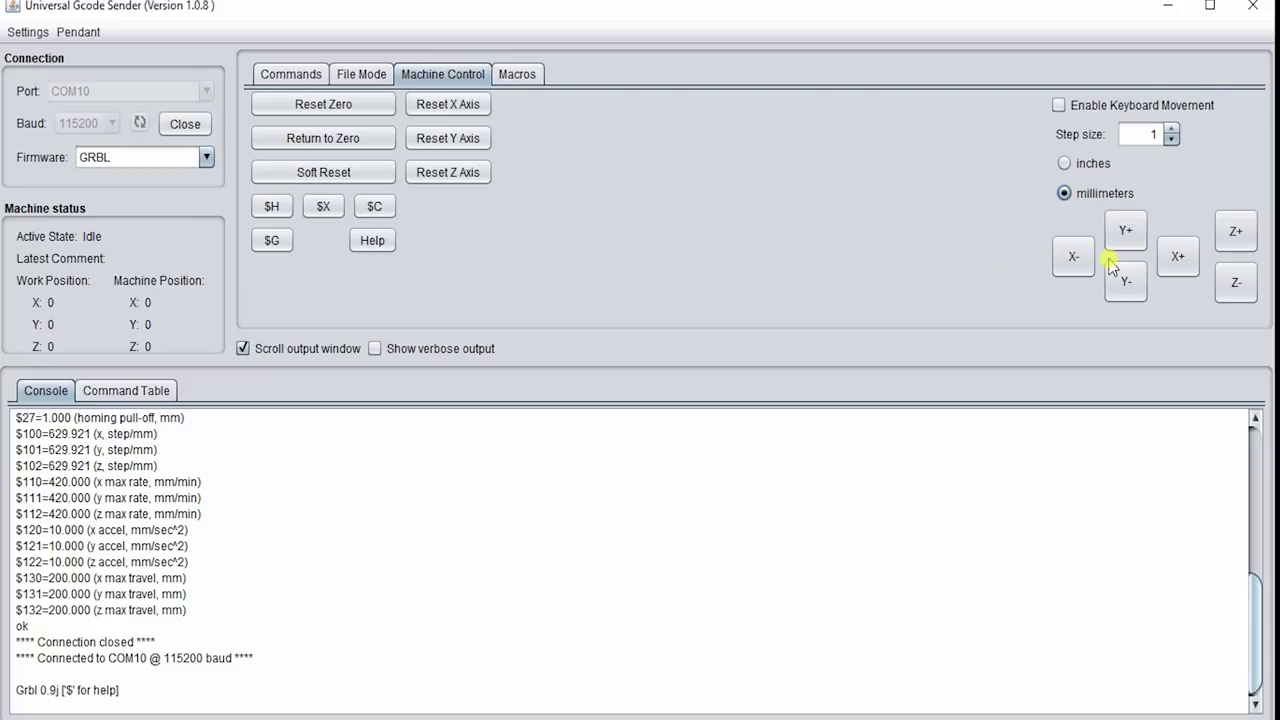
{"action": "left_click", "coordinate": [1180, 262]}
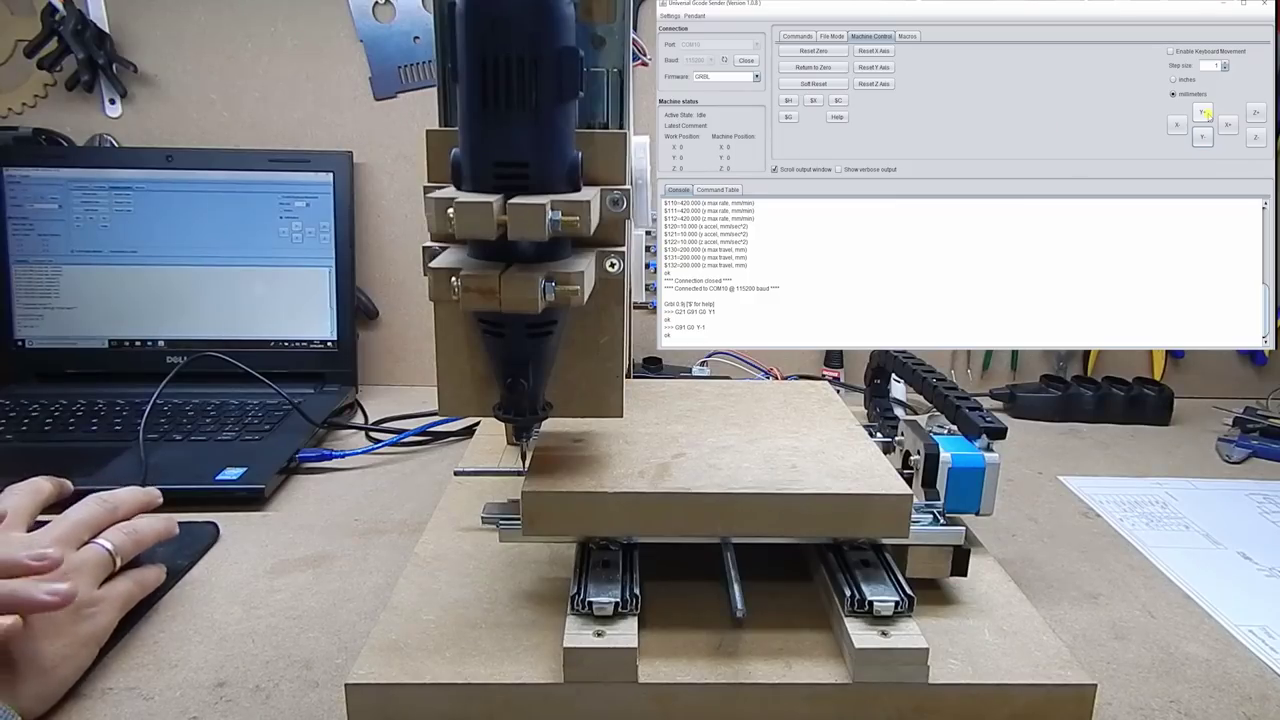
Jog the Y axis in the positive direction in repeated 1 mm steps to about 38 mm
{"action": "left_click", "coordinate": [1203, 113]}
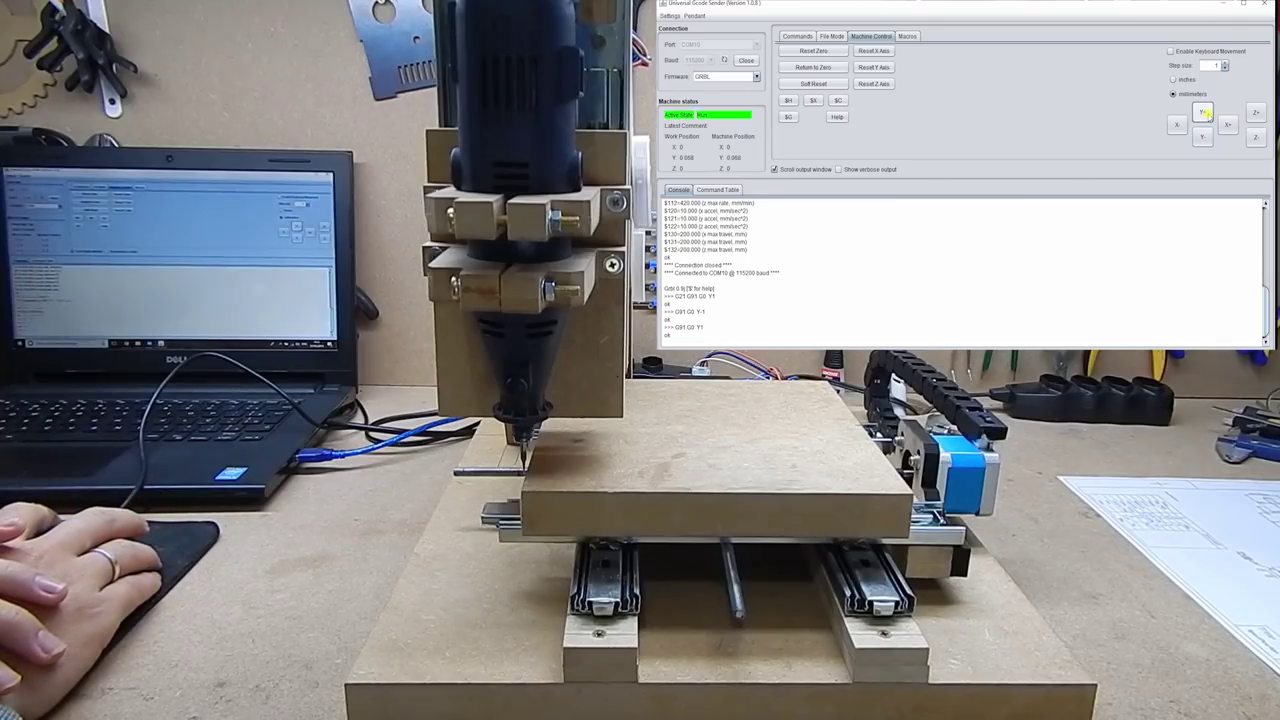
{"action": "left_click", "coordinate": [1204, 113]}
{"action": "left_click", "coordinate": [1206, 113]}
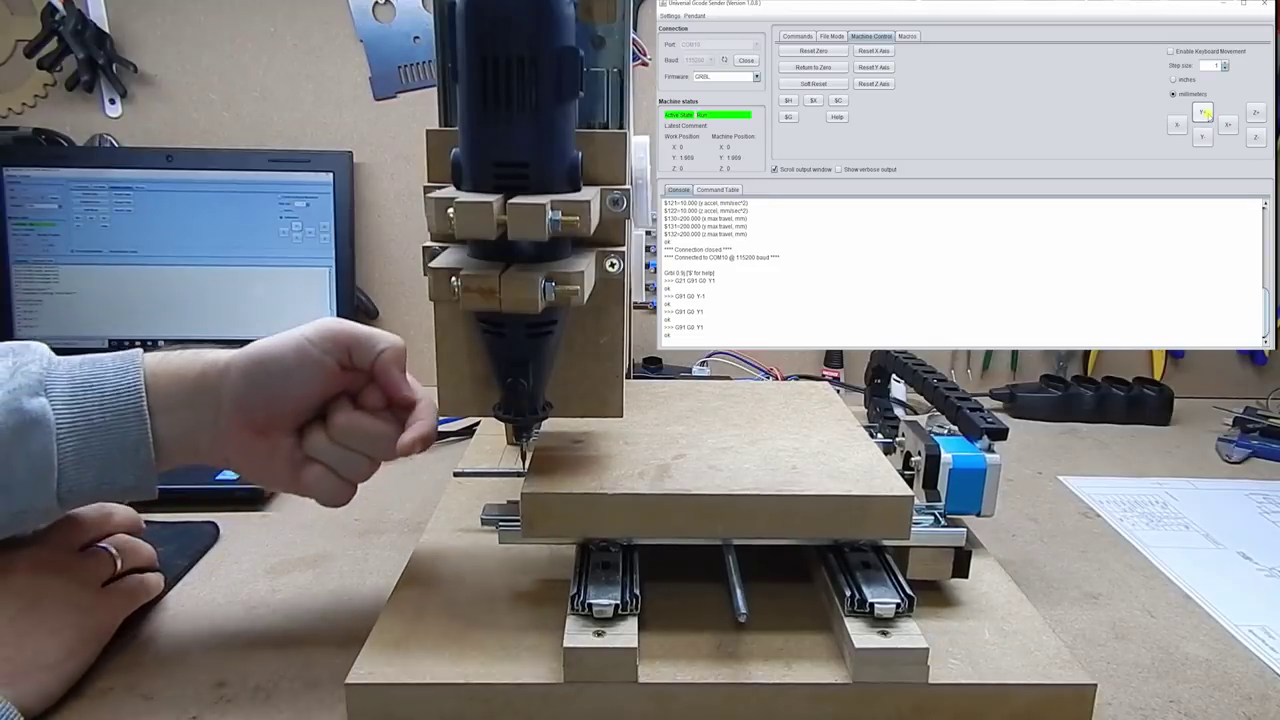
{"action": "left_click", "coordinate": [1206, 113]}
{"action": "left_click", "coordinate": [1206, 113]}
{"action": "left_click", "coordinate": [1206, 113]}
{"action": "left_click", "coordinate": [1206, 113]}
{"action": "left_click", "coordinate": [1206, 113]}
{"action": "left_click", "coordinate": [1206, 113]}
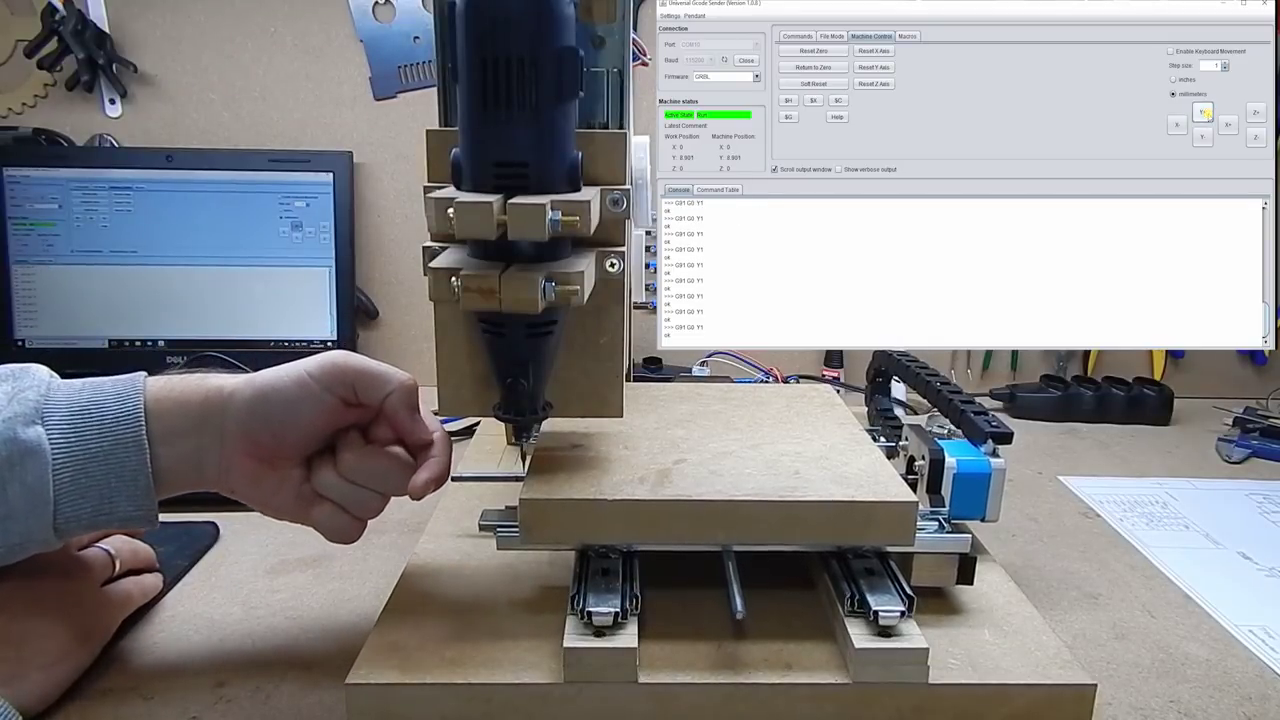
{"action": "left_click", "coordinate": [1206, 114]}
{"action": "left_click", "coordinate": [1206, 114]}
{"action": "left_click", "coordinate": [1206, 113]}
{"action": "left_click", "coordinate": [1206, 113]}
{"action": "left_click", "coordinate": [1206, 113]}
{"action": "left_click", "coordinate": [1206, 113]}
{"action": "left_click", "coordinate": [1206, 113]}
{"action": "left_click", "coordinate": [1206, 113]}
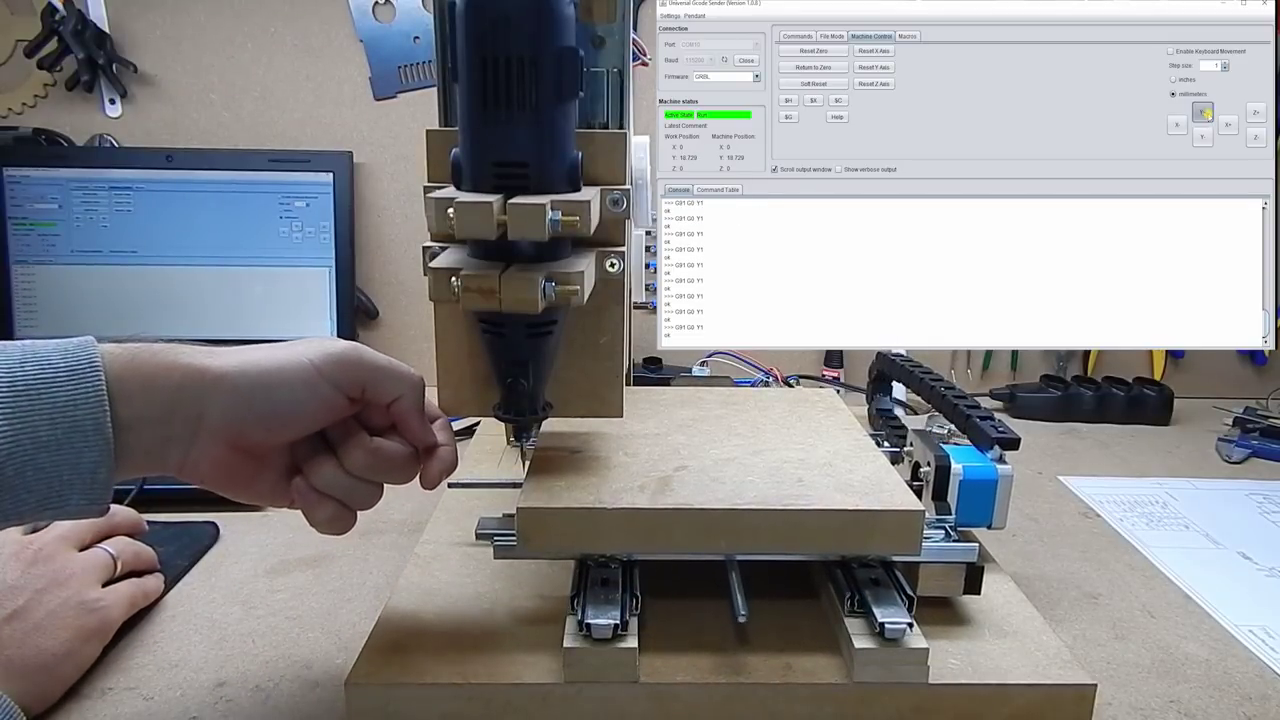
{"action": "left_click", "coordinate": [1206, 114]}
{"action": "left_click", "coordinate": [1206, 114]}
{"action": "left_click", "coordinate": [1206, 113]}
{"action": "left_click", "coordinate": [1206, 113]}
{"action": "left_click", "coordinate": [1206, 113]}
{"action": "left_click", "coordinate": [1206, 113]}
{"action": "left_click", "coordinate": [1206, 113]}
{"action": "left_click", "coordinate": [1206, 113]}
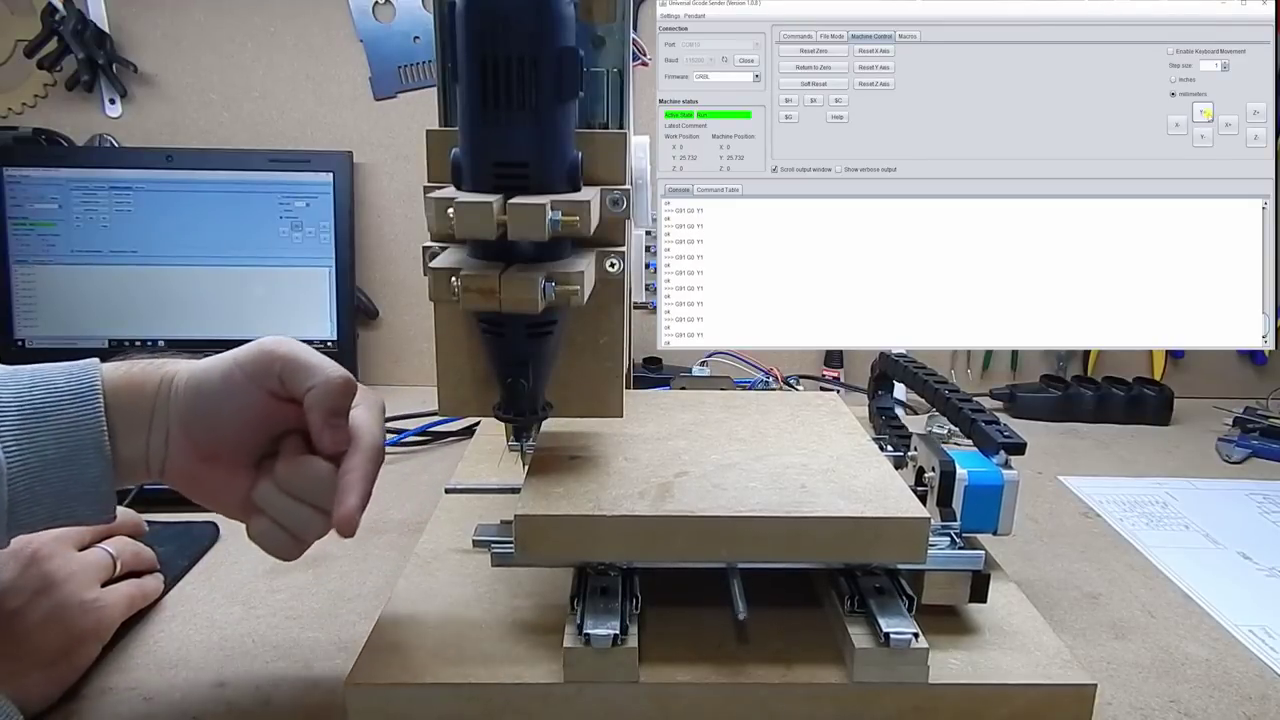
{"action": "left_click", "coordinate": [1207, 113]}
{"action": "left_click", "coordinate": [1207, 113]}
{"action": "left_click", "coordinate": [1206, 113]}
{"action": "left_click", "coordinate": [1206, 113]}
{"action": "left_click", "coordinate": [1206, 113]}
{"action": "left_click", "coordinate": [1206, 113]}
{"action": "left_click", "coordinate": [1206, 113]}
{"action": "left_click", "coordinate": [1206, 113]}
{"action": "left_click", "coordinate": [1207, 113]}
{"action": "left_click", "coordinate": [1207, 113]}
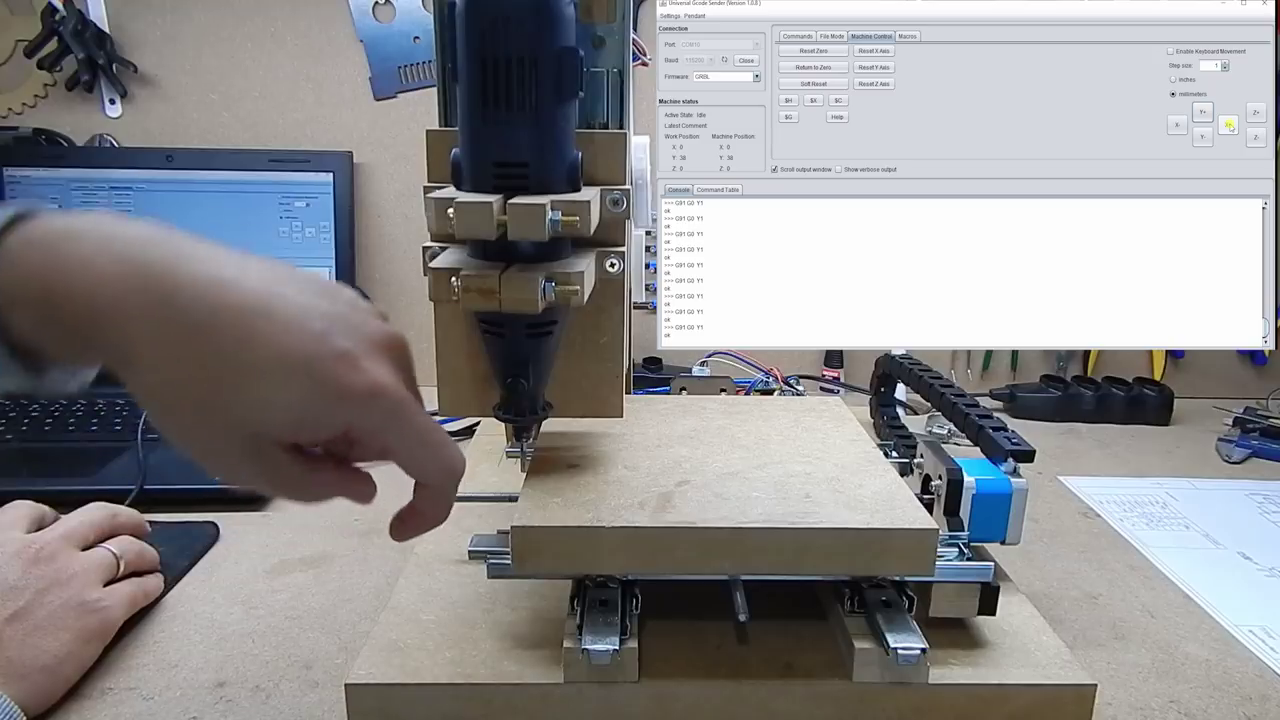
Jog the X axis in the positive direction in repeated 1 mm steps to about 29 mm
{"action": "left_click", "coordinate": [1229, 124]}
{"action": "left_click", "coordinate": [1229, 124]}
{"action": "left_click", "coordinate": [1229, 124]}
{"action": "left_click", "coordinate": [1229, 124]}
{"action": "left_click", "coordinate": [1229, 124]}
{"action": "left_click", "coordinate": [1229, 124]}
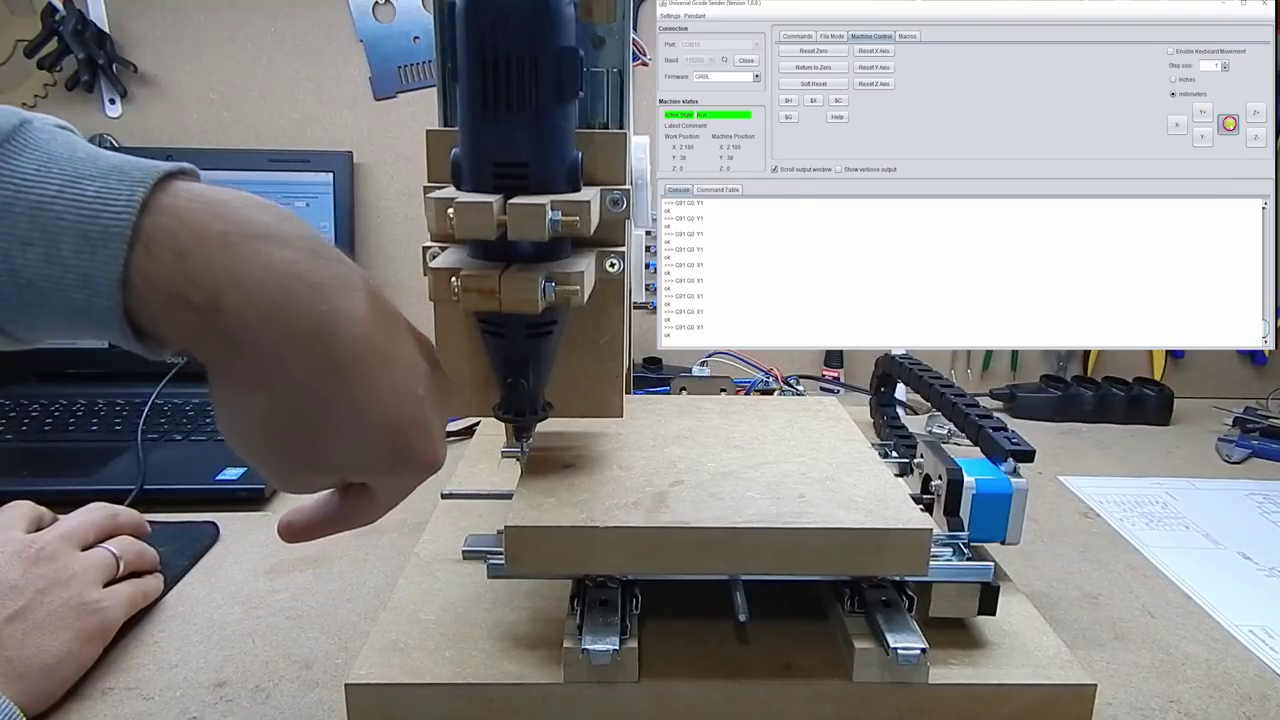
{"action": "left_click", "coordinate": [1229, 124]}
{"action": "left_click", "coordinate": [1229, 124]}
{"action": "left_click", "coordinate": [1229, 124]}
{"action": "left_click", "coordinate": [1229, 124]}
{"action": "left_click", "coordinate": [1229, 124]}
{"action": "left_click", "coordinate": [1229, 124]}
{"action": "left_click", "coordinate": [1229, 124]}
{"action": "left_click", "coordinate": [1229, 124]}
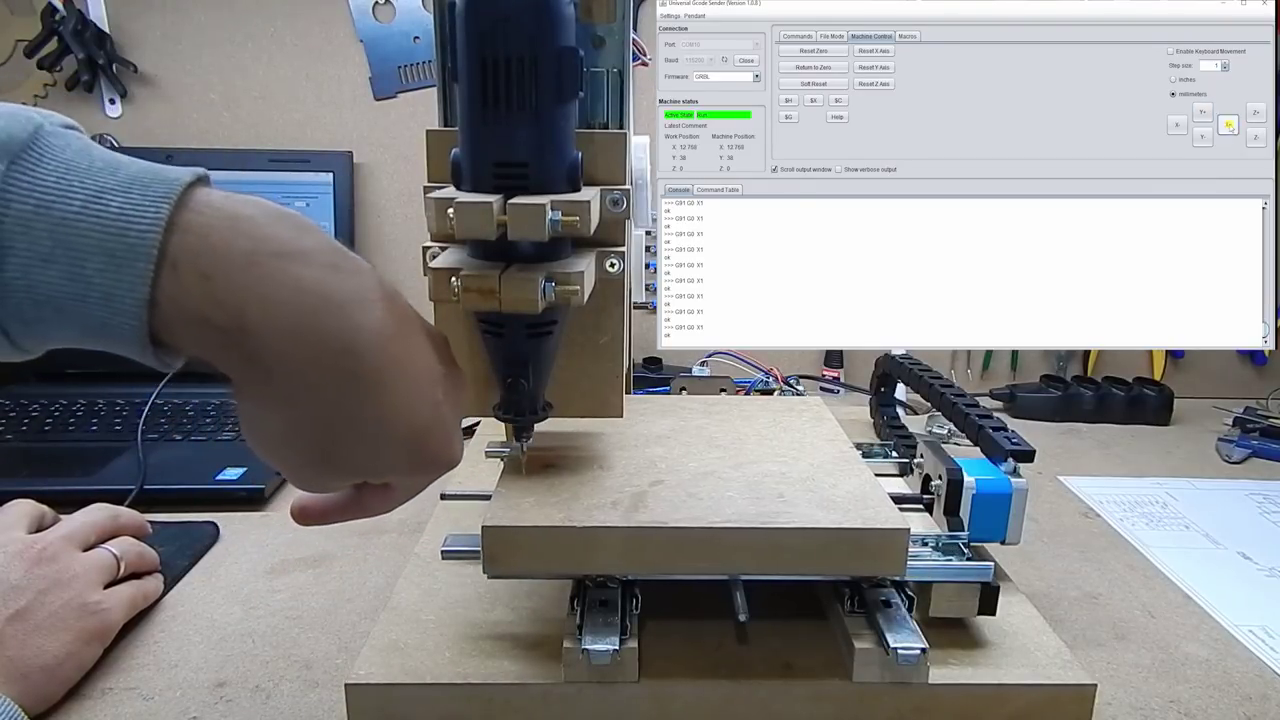
{"action": "left_click", "coordinate": [1229, 124]}
{"action": "left_click", "coordinate": [1229, 124]}
{"action": "left_click", "coordinate": [1229, 124]}
{"action": "left_click", "coordinate": [1229, 124]}
{"action": "left_click", "coordinate": [1229, 124]}
{"action": "left_click", "coordinate": [1229, 124]}
{"action": "left_click", "coordinate": [1229, 124]}
{"action": "left_click", "coordinate": [1229, 124]}
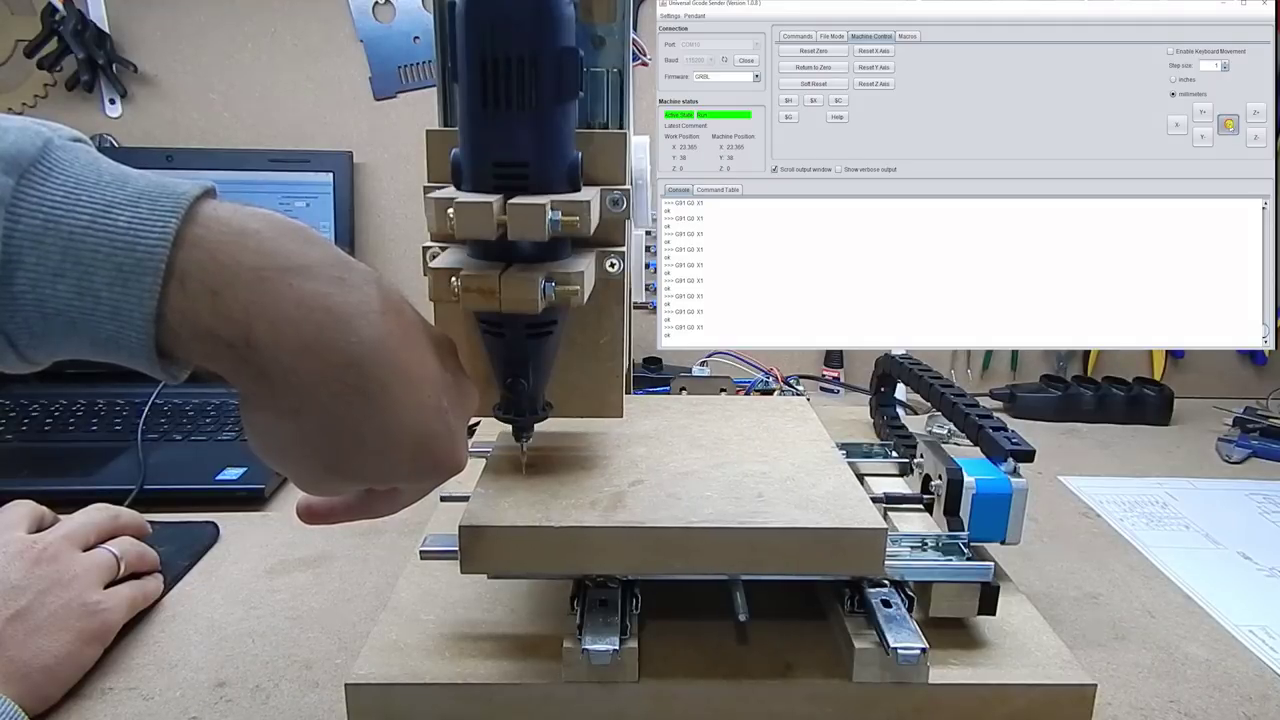
{"action": "left_click", "coordinate": [1229, 124]}
{"action": "left_click", "coordinate": [1229, 124]}
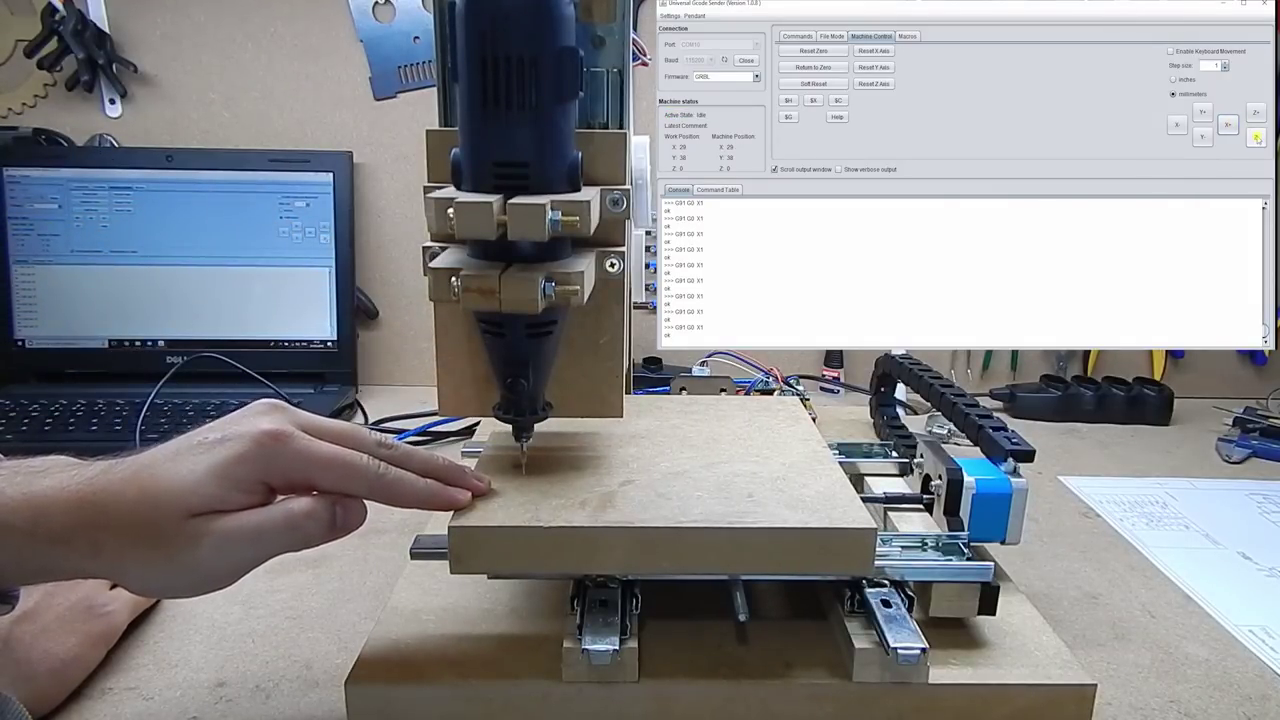
Raise the spindle along the Z axis in repeated 1 mm steps to about 15 mm
{"action": "left_click", "coordinate": [1256, 114]}
{"action": "left_click", "coordinate": [1256, 114]}
{"action": "left_click", "coordinate": [1256, 114]}
{"action": "left_click", "coordinate": [1256, 114]}
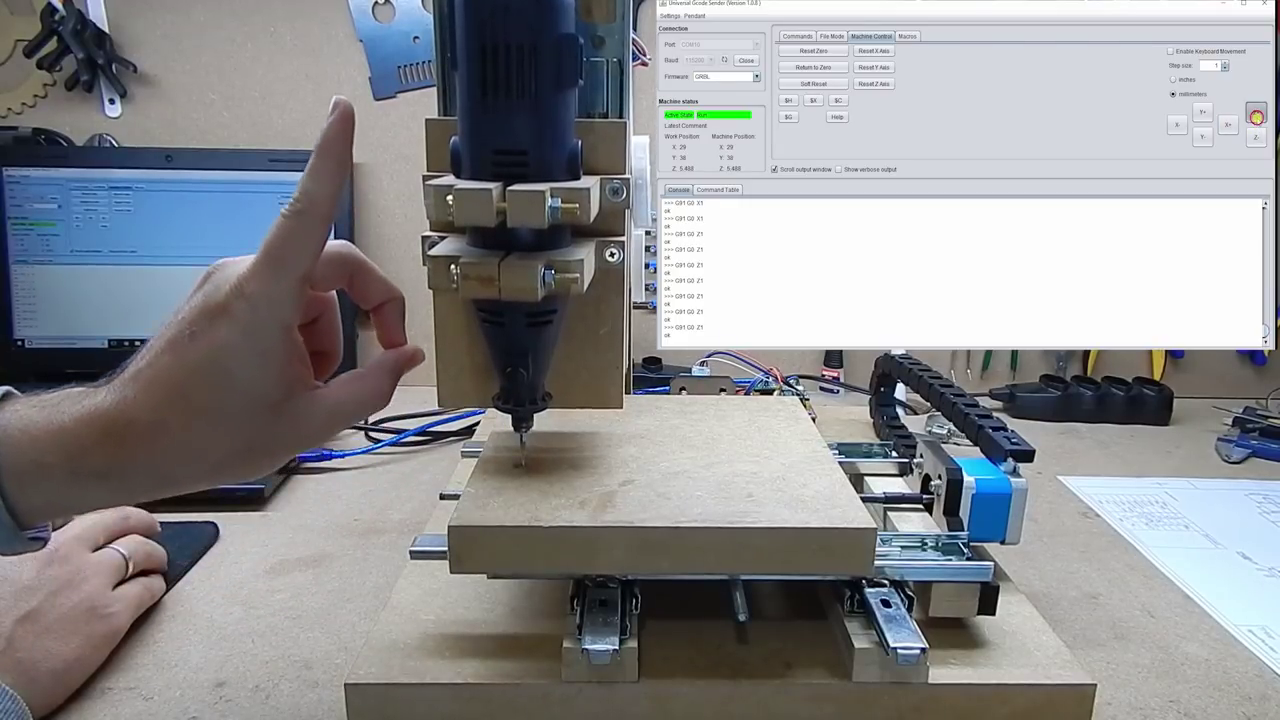
{"action": "left_click", "coordinate": [1256, 114]}
{"action": "left_click", "coordinate": [1256, 114]}
{"action": "left_click", "coordinate": [1256, 114]}
{"action": "left_click", "coordinate": [1256, 114]}
{"action": "left_click", "coordinate": [1256, 114]}
{"action": "left_click", "coordinate": [1256, 114]}
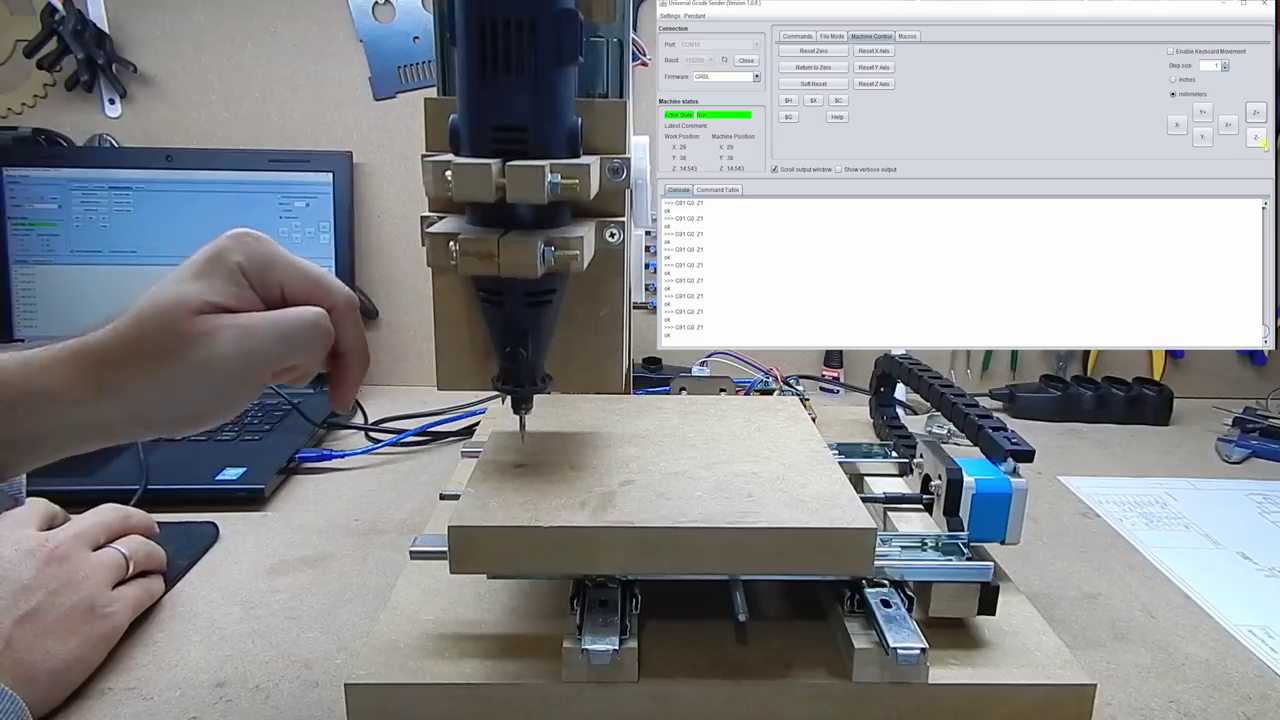
Lower the spindle along the Z axis in repeated 1 mm steps to 3 mm
{"action": "left_click", "coordinate": [1257, 137]}
{"action": "left_click", "coordinate": [1257, 137]}
{"action": "left_click", "coordinate": [1257, 137]}
{"action": "left_click", "coordinate": [1257, 137]}
{"action": "left_click", "coordinate": [1257, 137]}
{"action": "left_click", "coordinate": [1257, 137]}
{"action": "left_click", "coordinate": [1257, 137]}
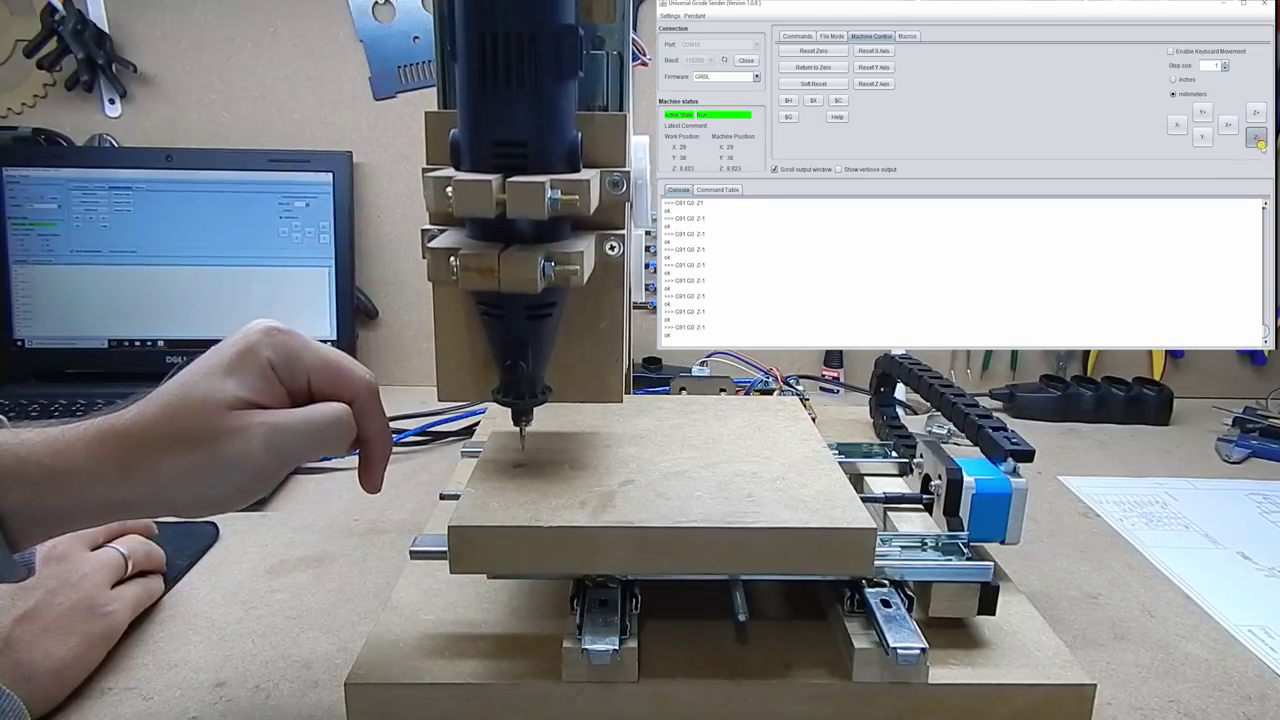
{"action": "left_click", "coordinate": [1257, 137]}
{"action": "left_click", "coordinate": [1257, 137]}
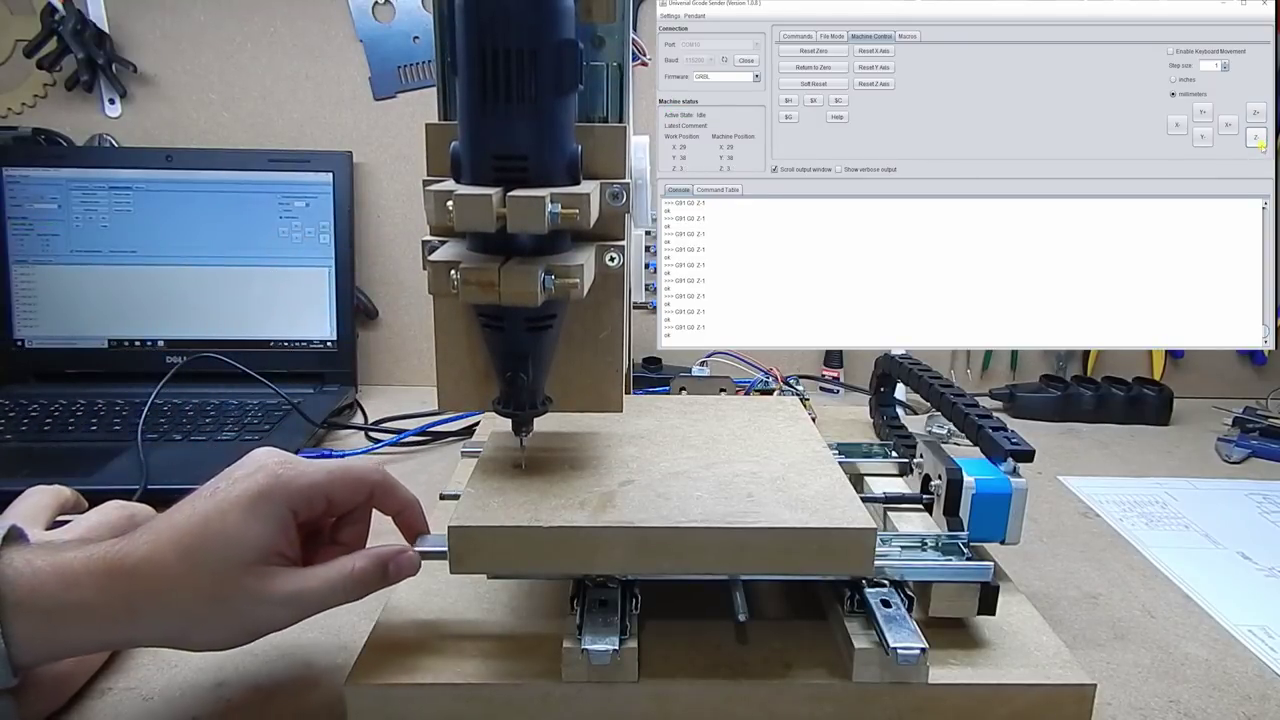